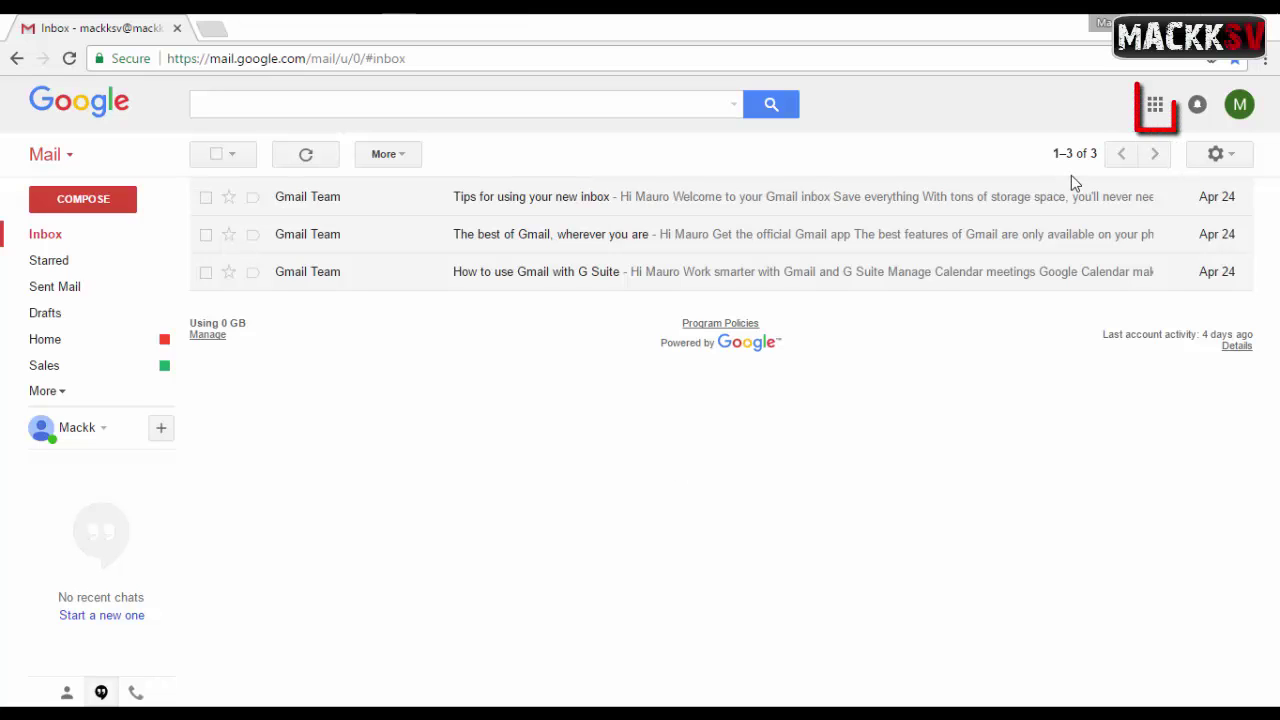
Look through the Google apps, notifications and account panels, then dismiss the account popup
left_click(1155, 107)
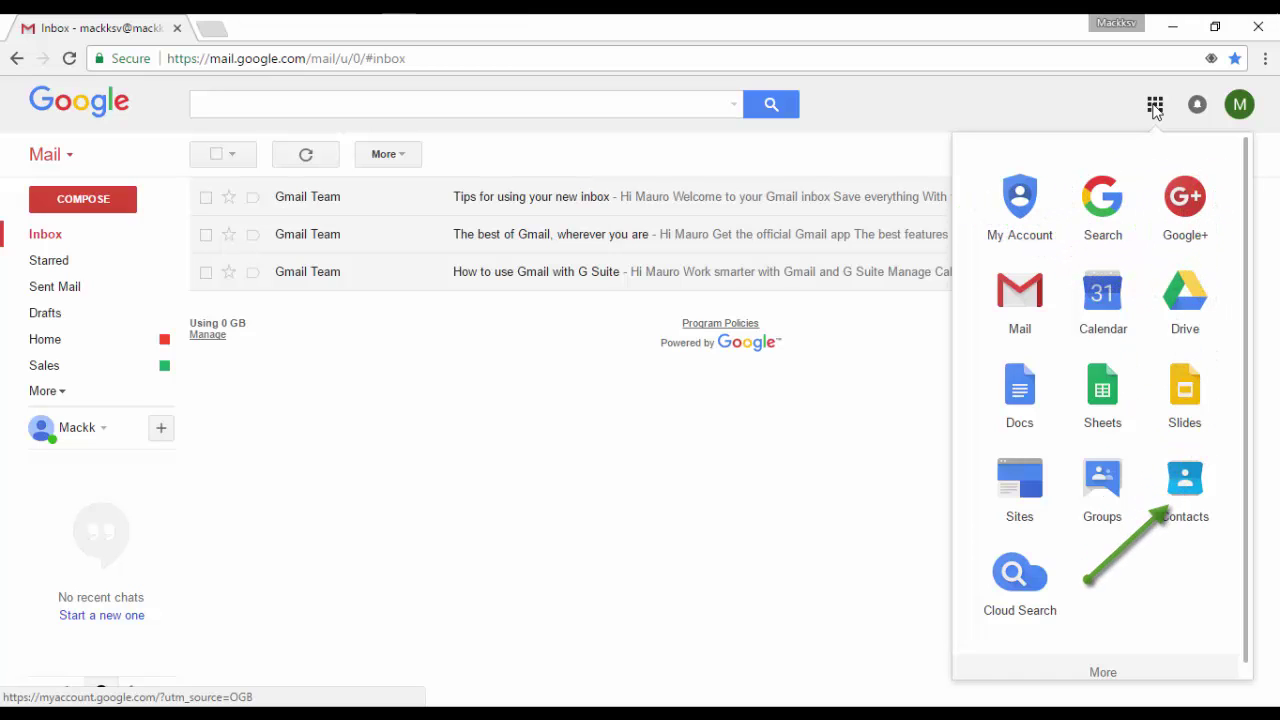
left_click(1197, 108)
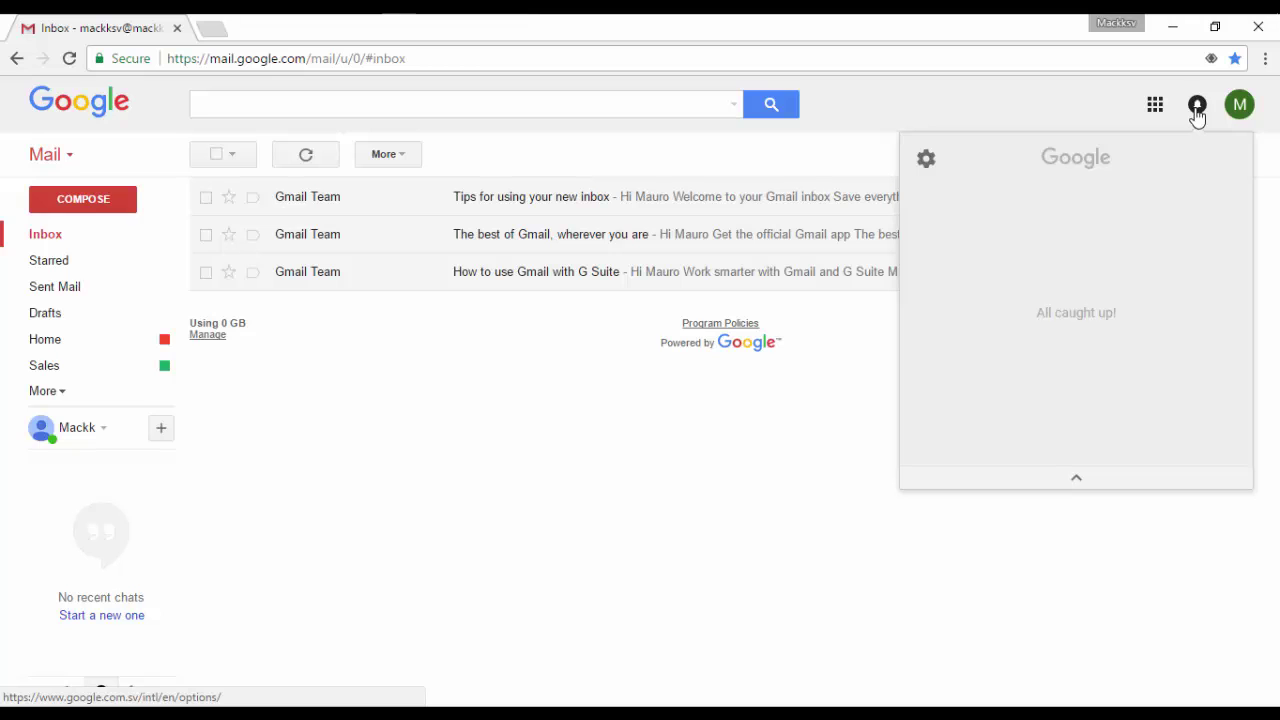
left_click(1240, 110)
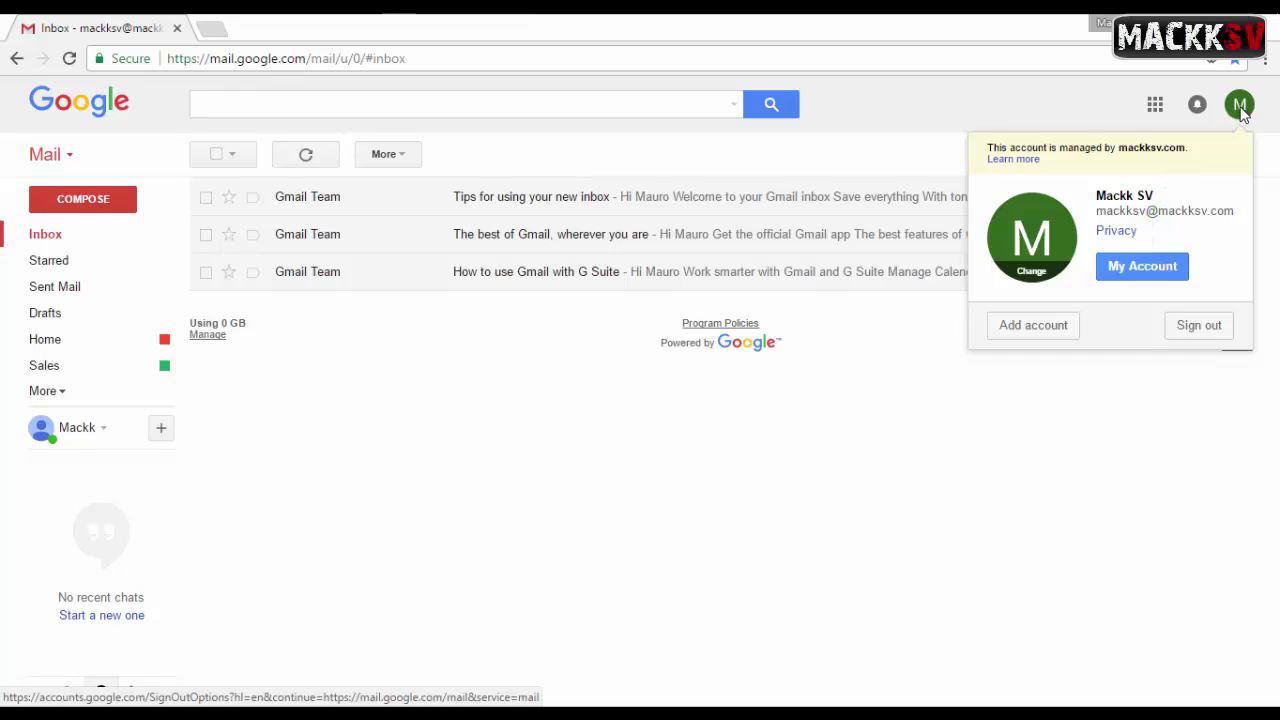
left_click(881, 165)
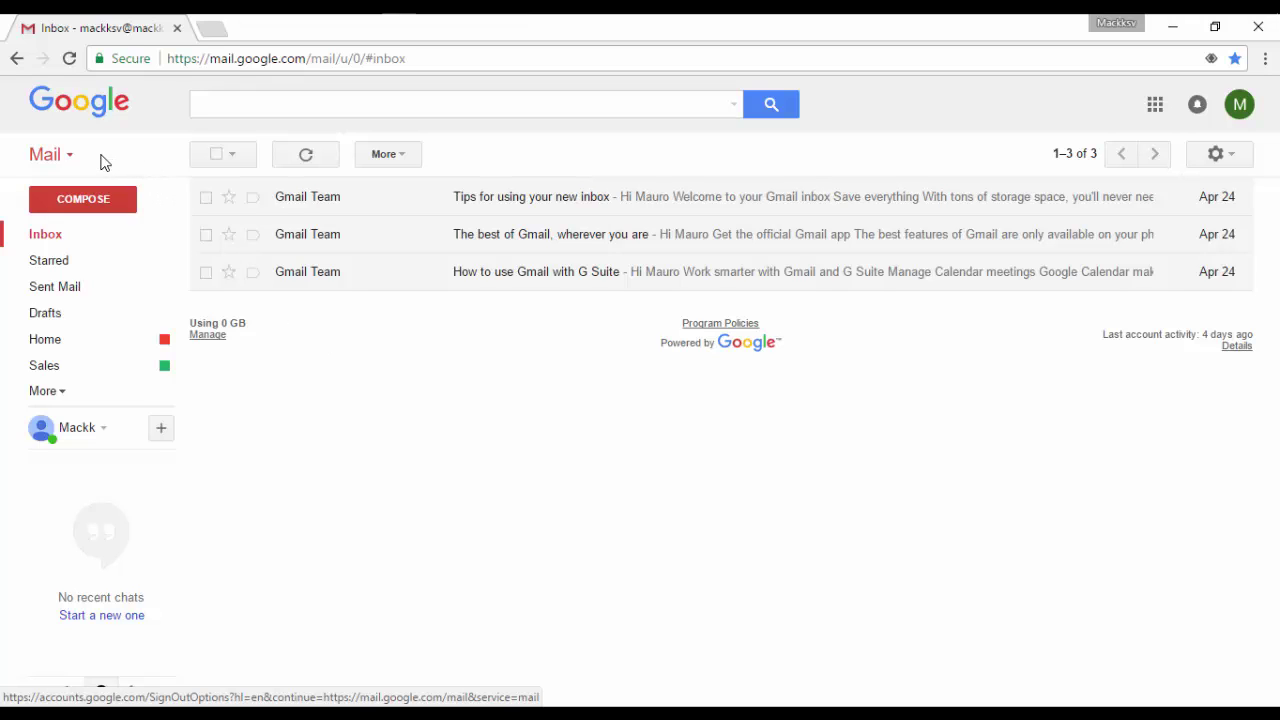
left_click(68, 157)
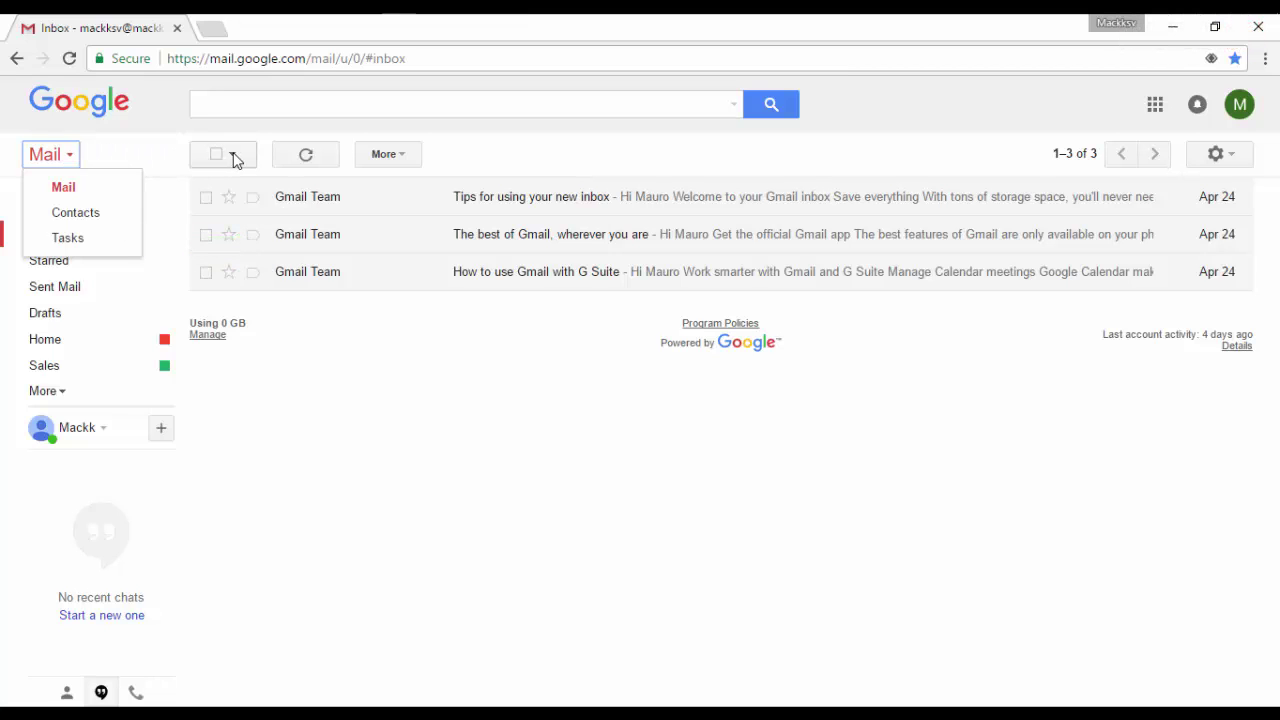
left_click(233, 157)
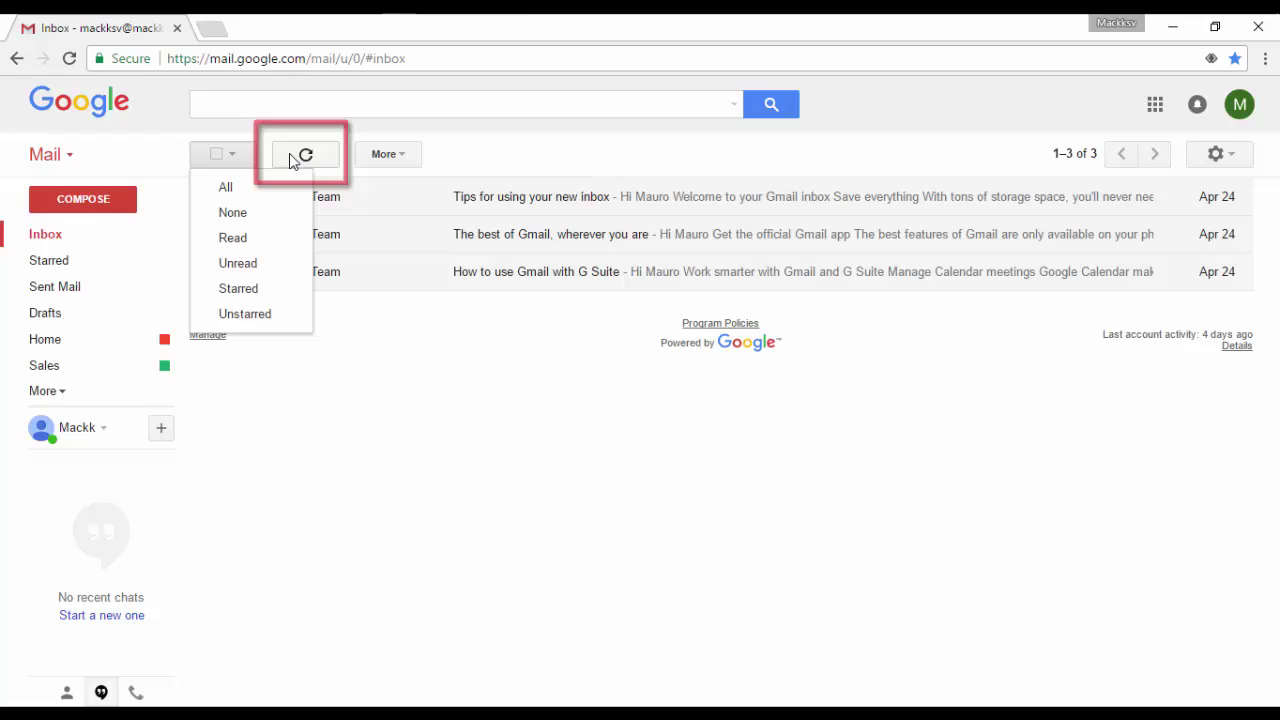
left_click(471, 140)
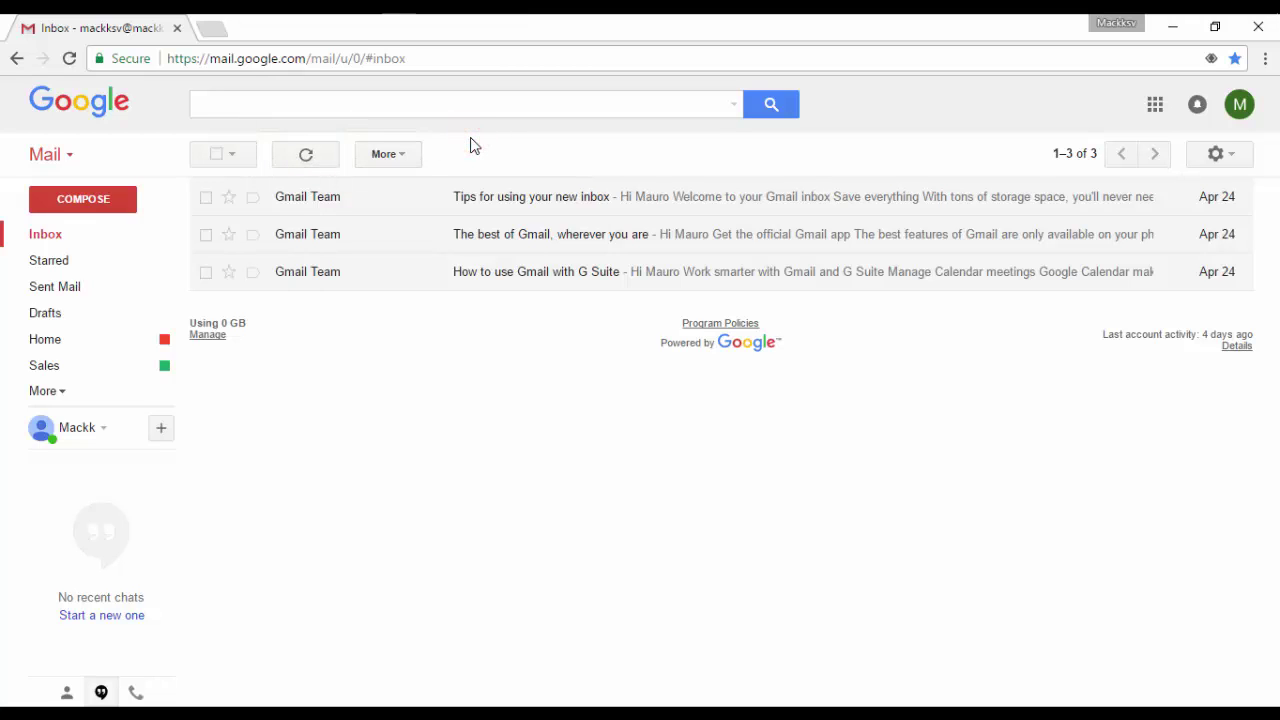
left_click(405, 156)
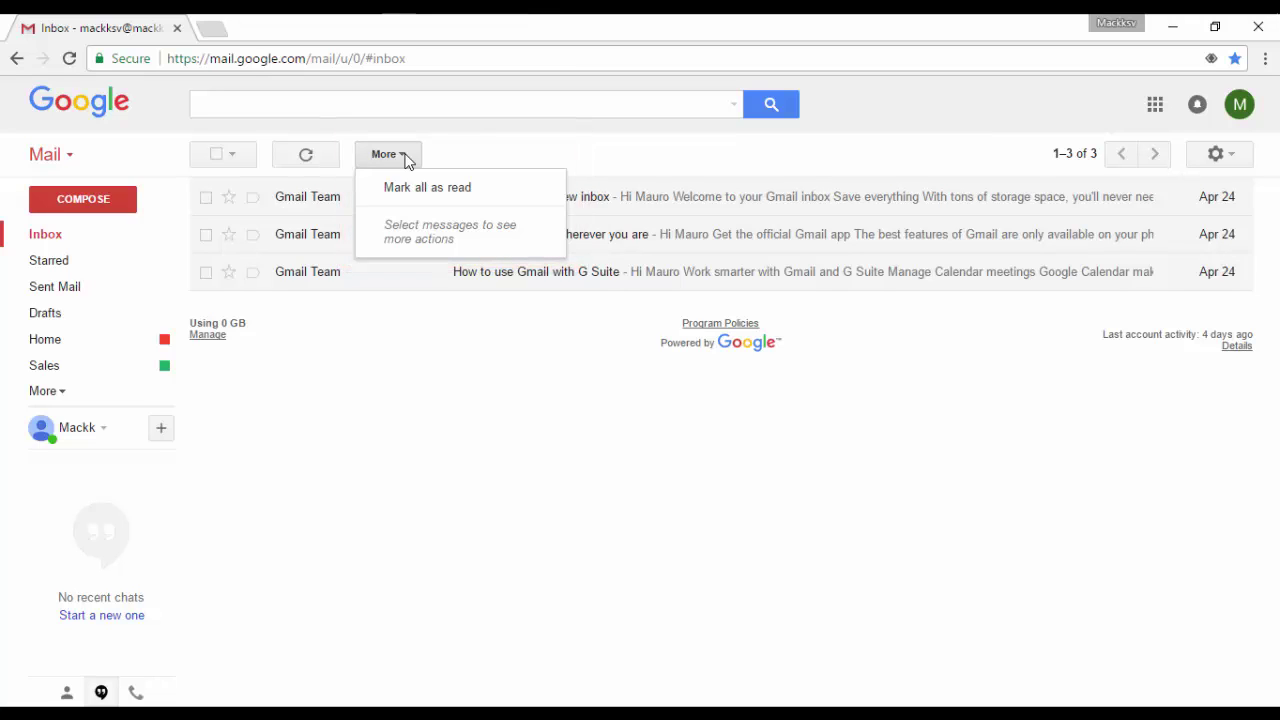
left_click(451, 152)
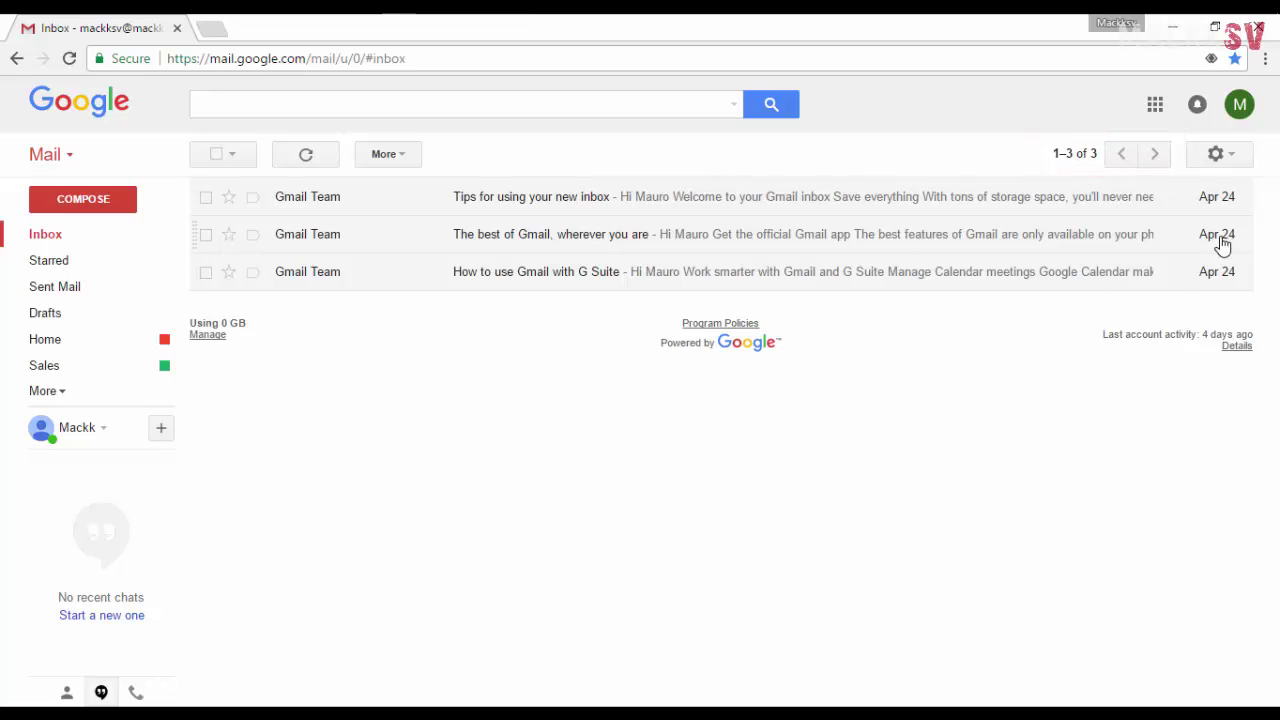
left_click(1233, 155)
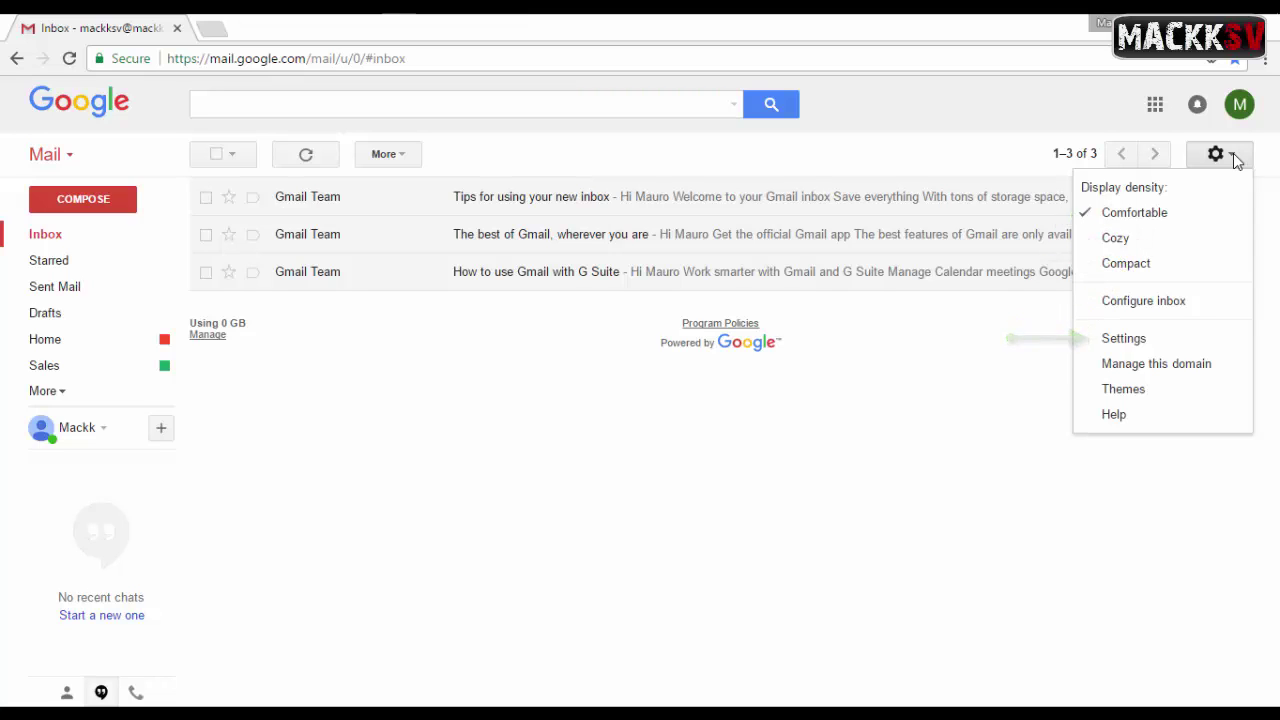
Select the 'Tips for using your new inbox' message and view its More actions menu
left_click(756, 448)
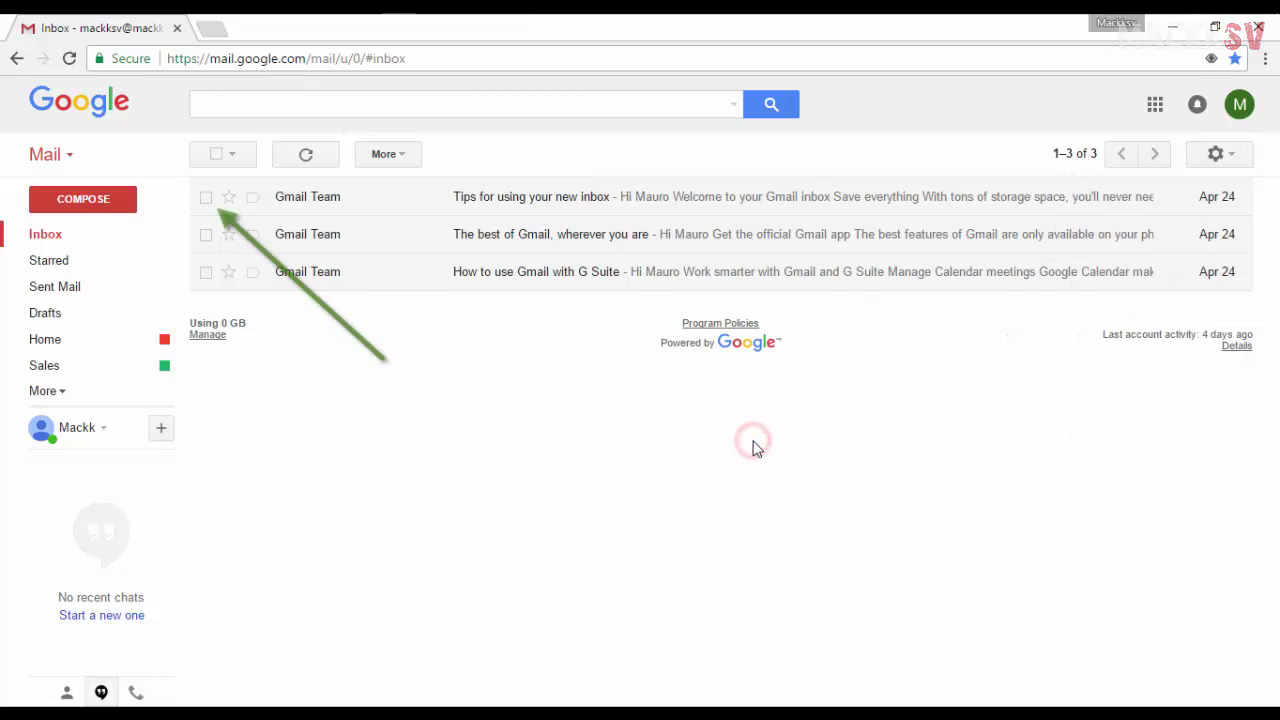
left_click(206, 198)
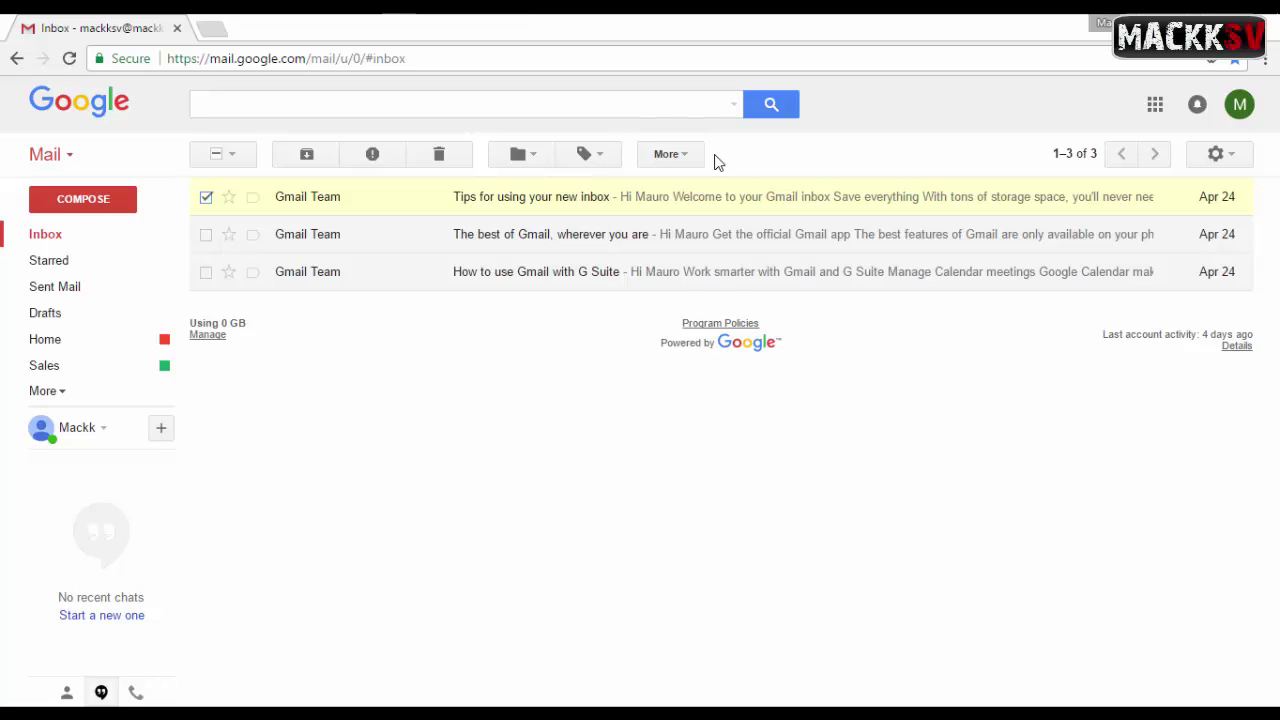
left_click(680, 156)
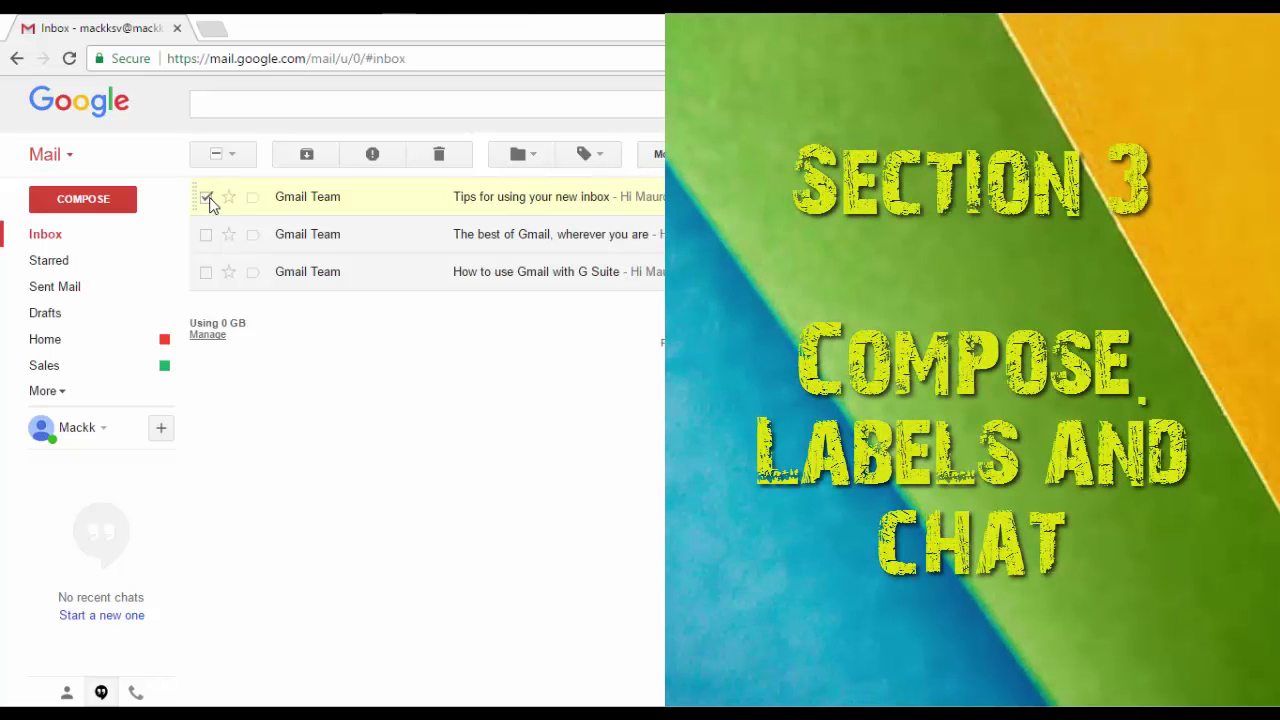
Deselect the first message, then start a new message and discard it empty
left_click(207, 198)
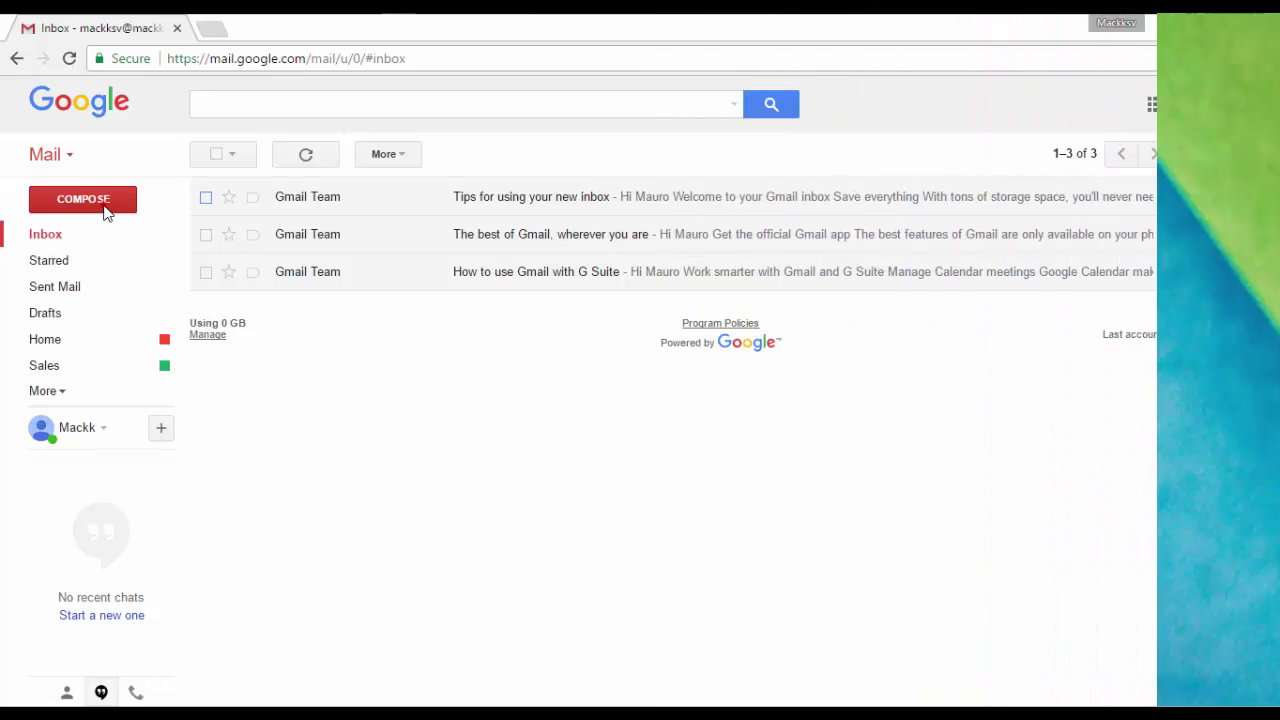
left_click(105, 208)
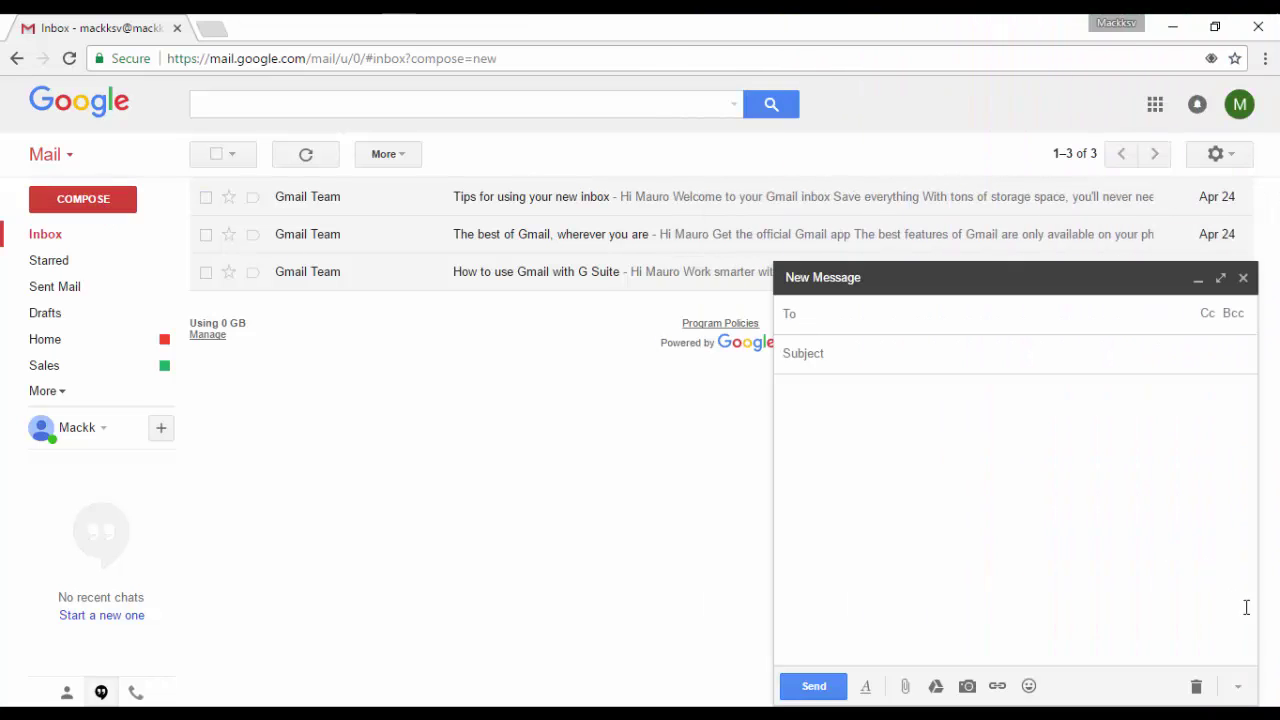
left_click(1200, 689)
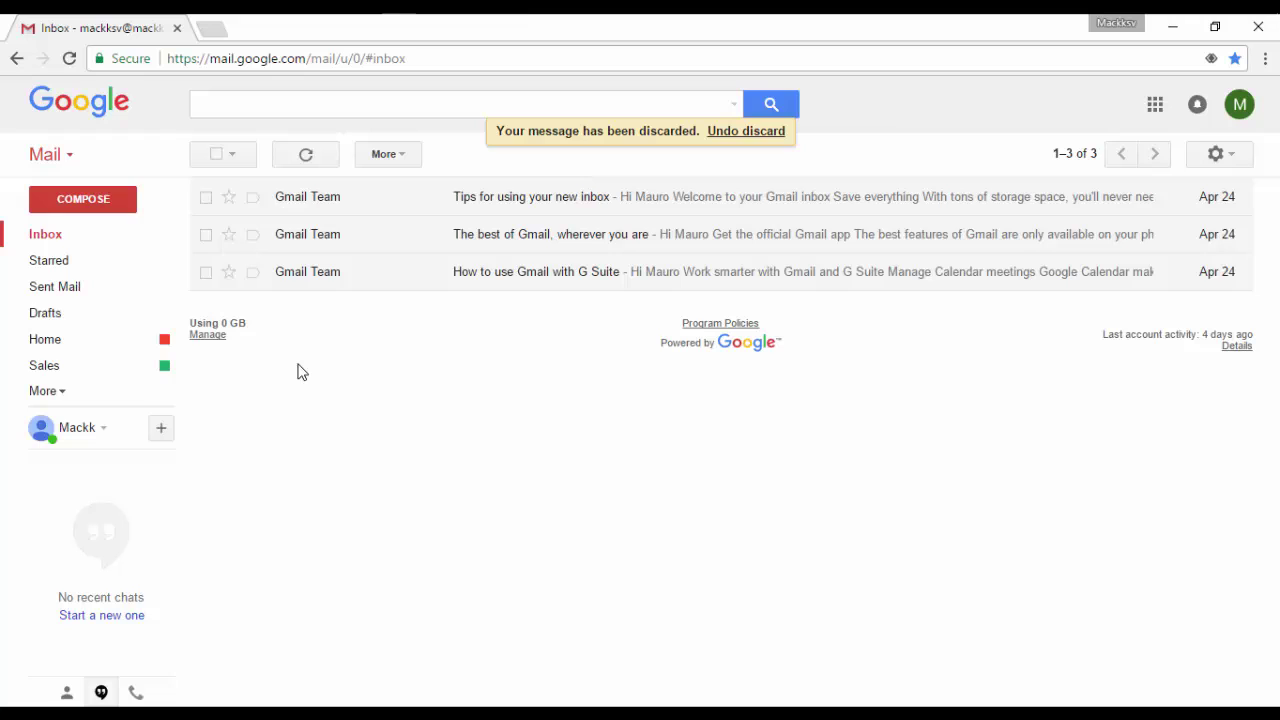
Select the first message, star the second and mark the third important
left_click(205, 197)
left_click(229, 234)
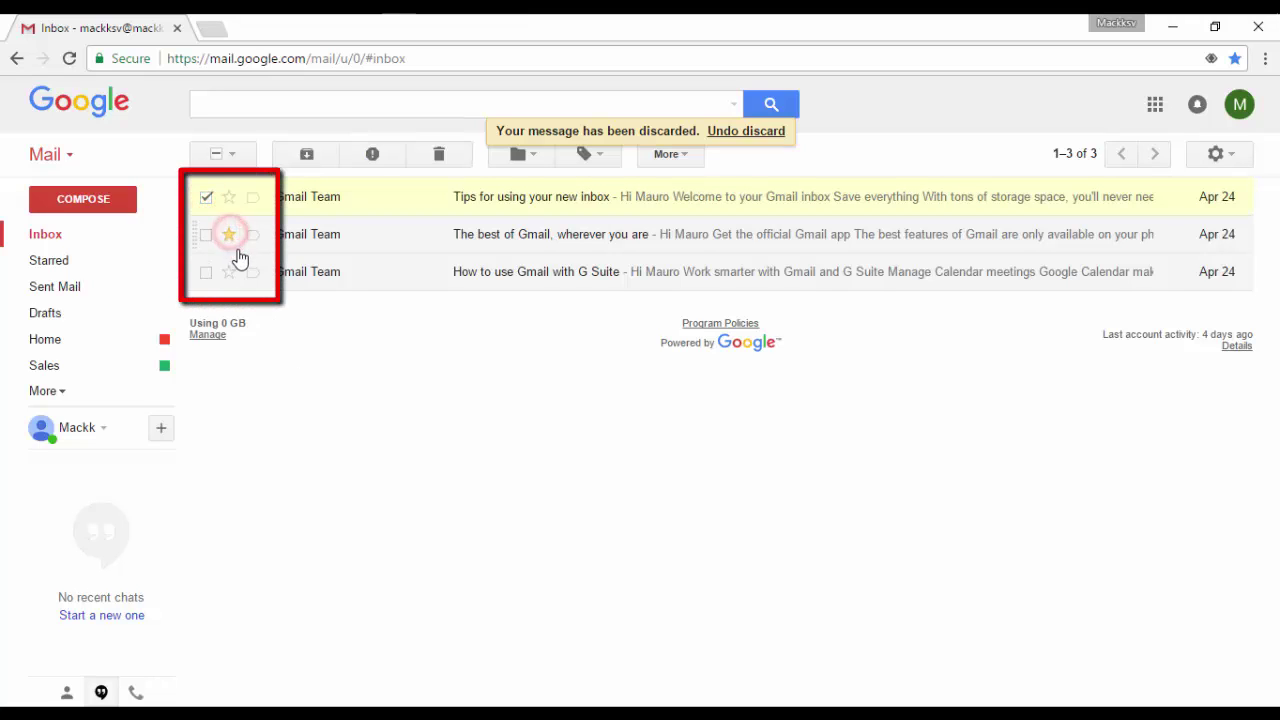
left_click(253, 272)
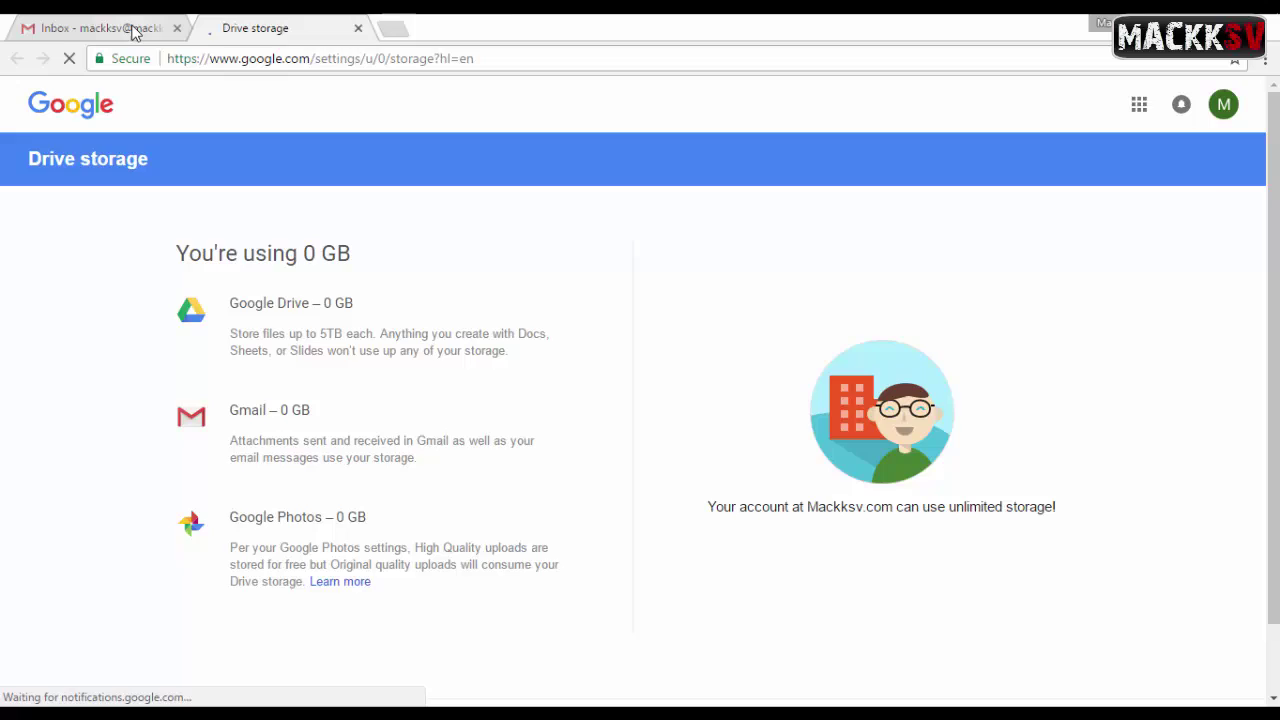
Back in the inbox tab, view recent account activity details and move that window right
left_click(133, 27)
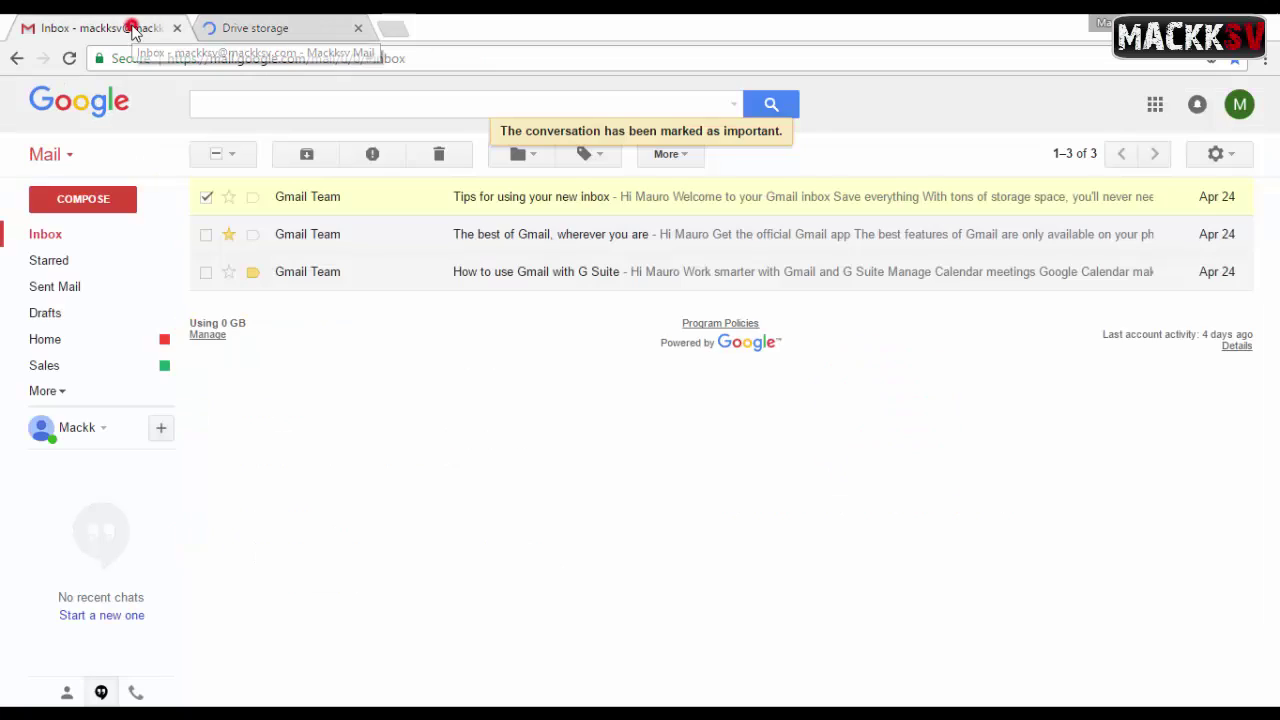
left_click(1237, 348)
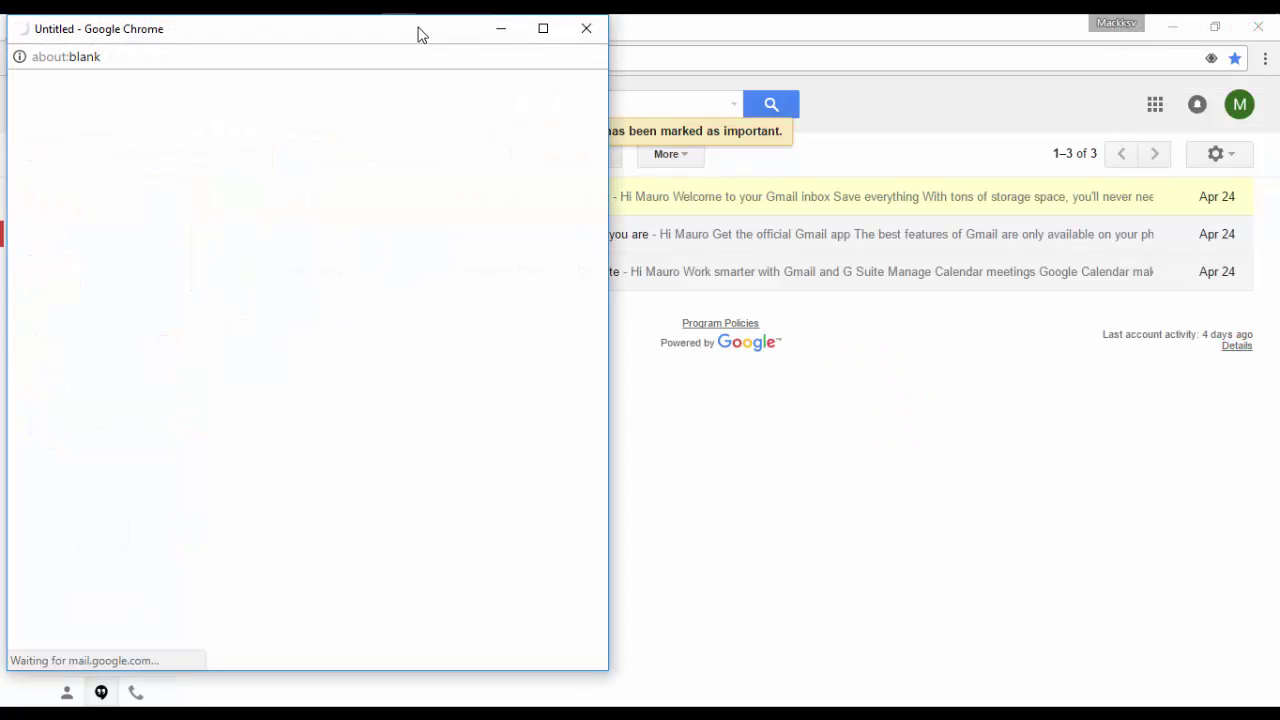
left_click_drag(420, 34, 710, 58)
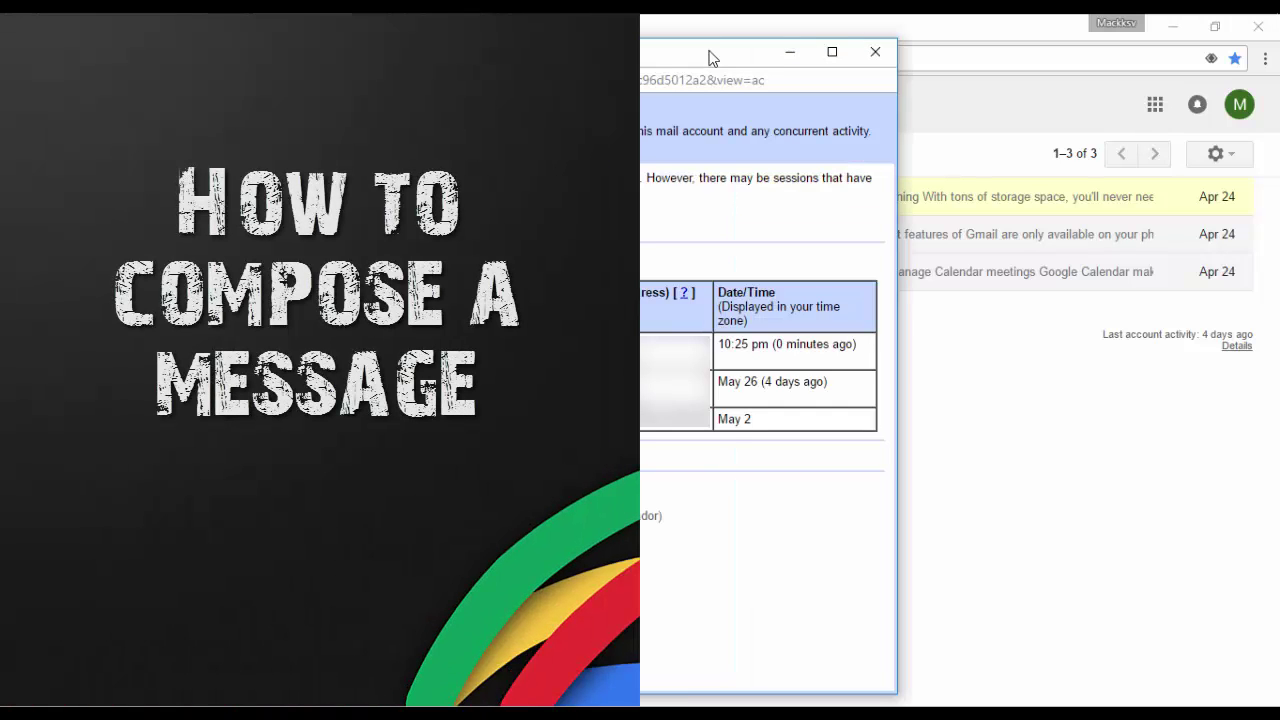
Close the account activity window and start a new message with Cc and Bcc lines added
left_click(875, 51)
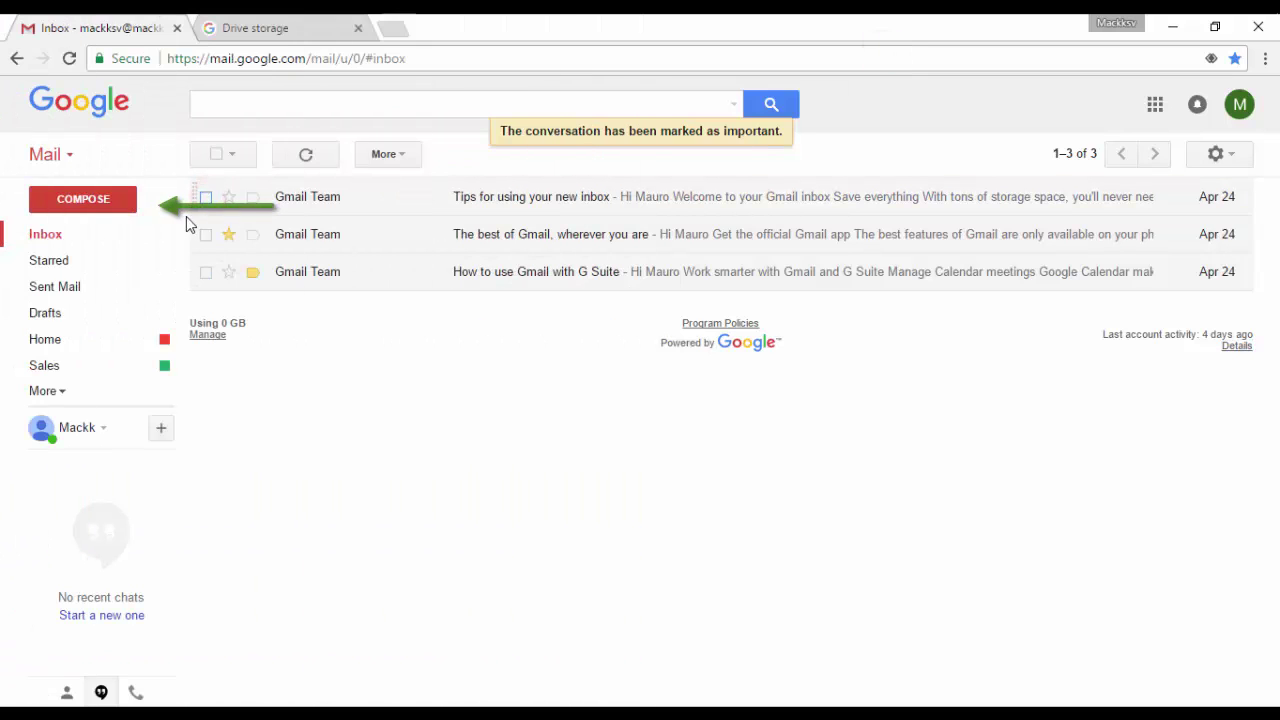
left_click(106, 204)
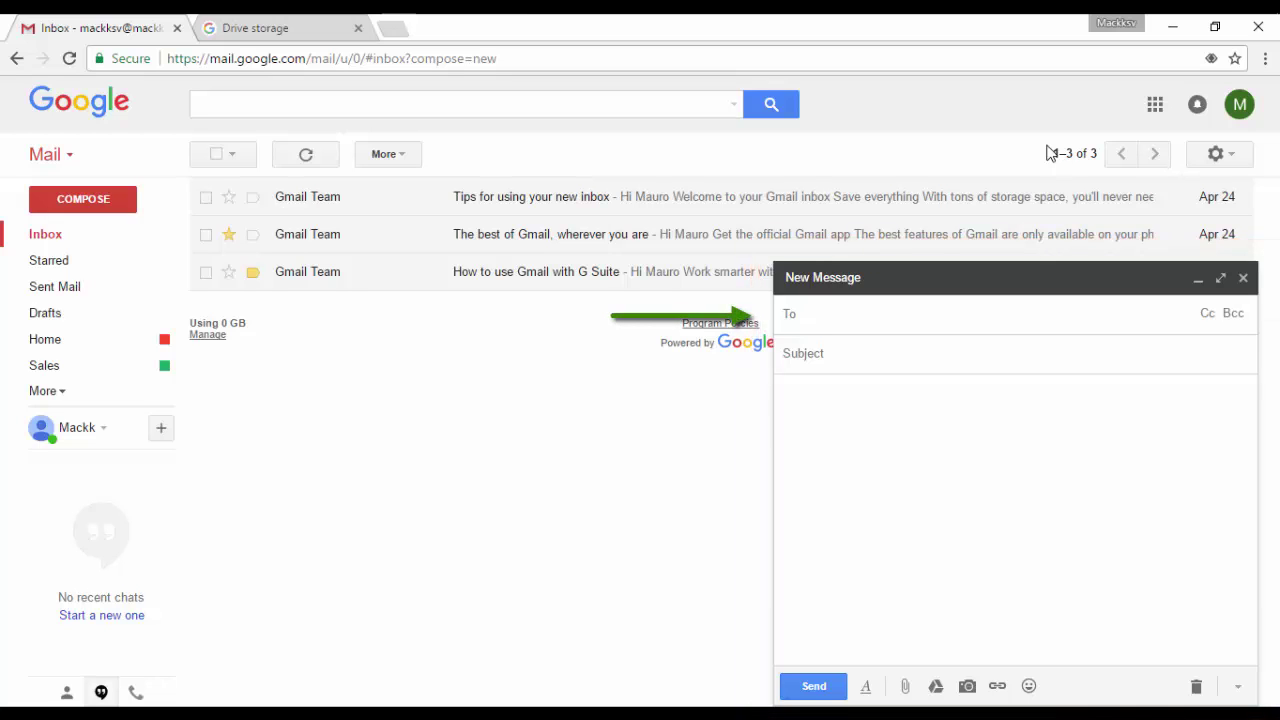
left_click(1207, 315)
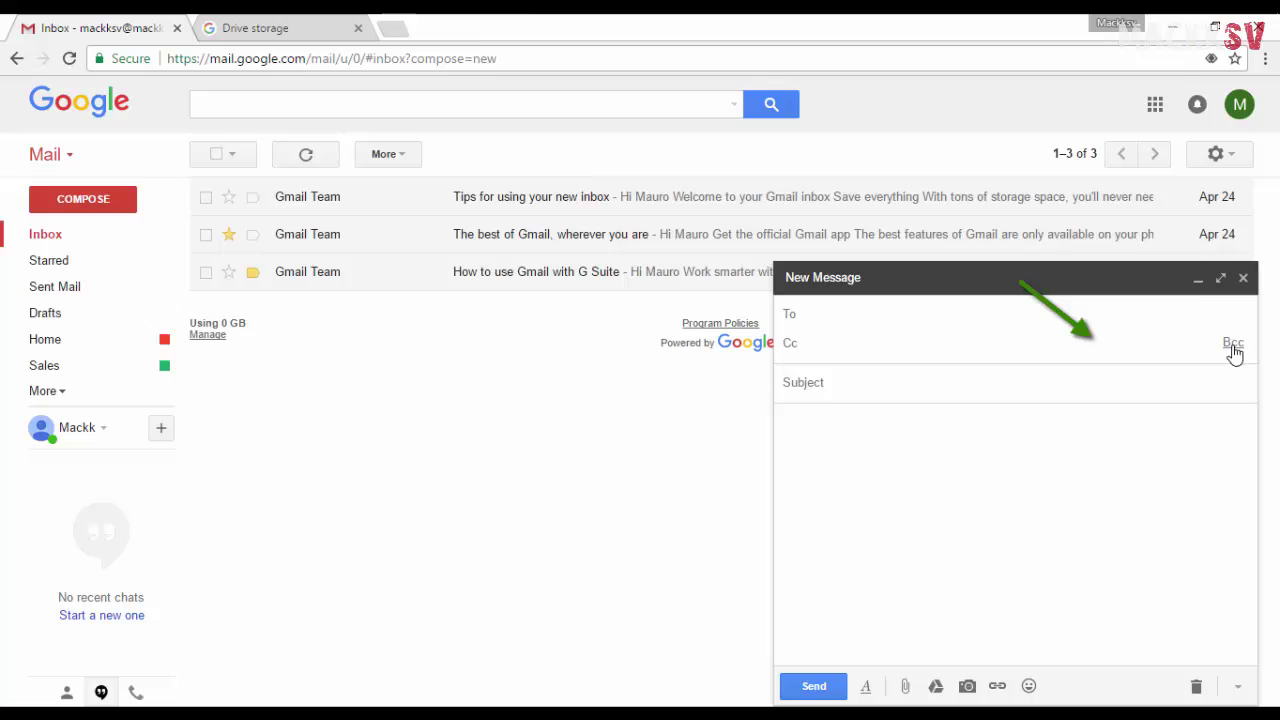
left_click(1233, 345)
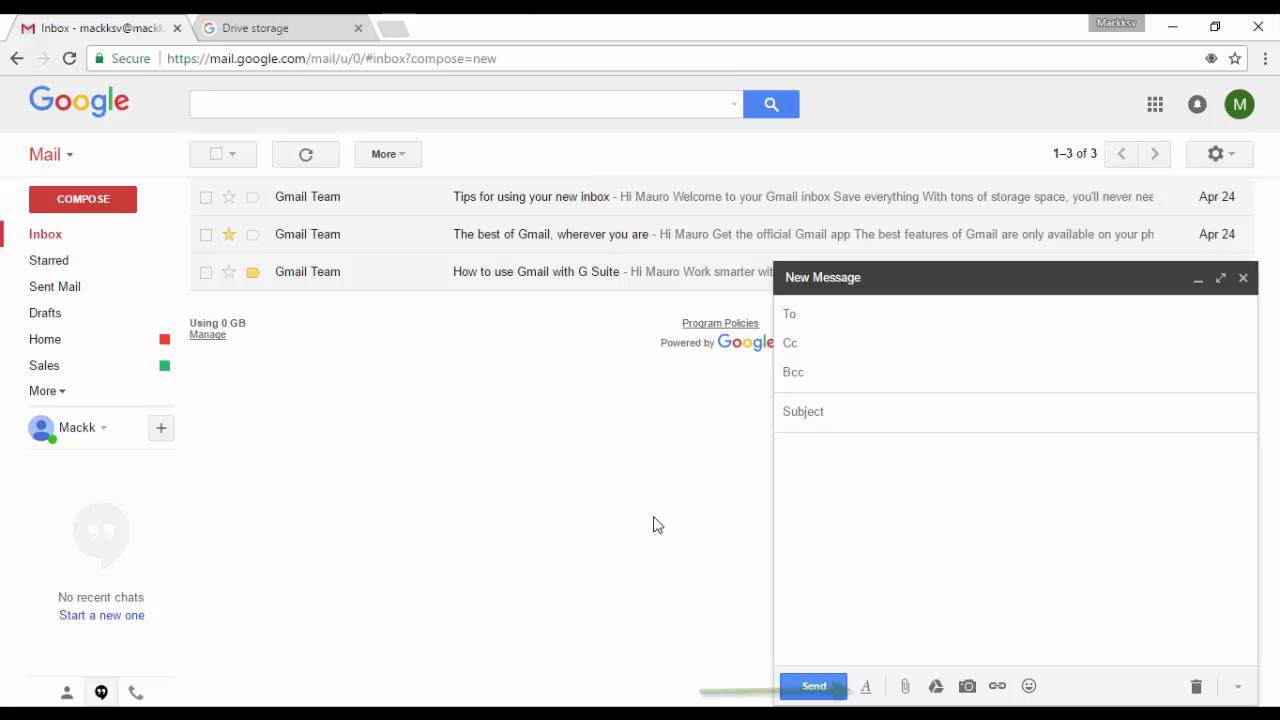
Toggle the formatting bar and More options menu on and off, then discard the draft
left_click(867, 688)
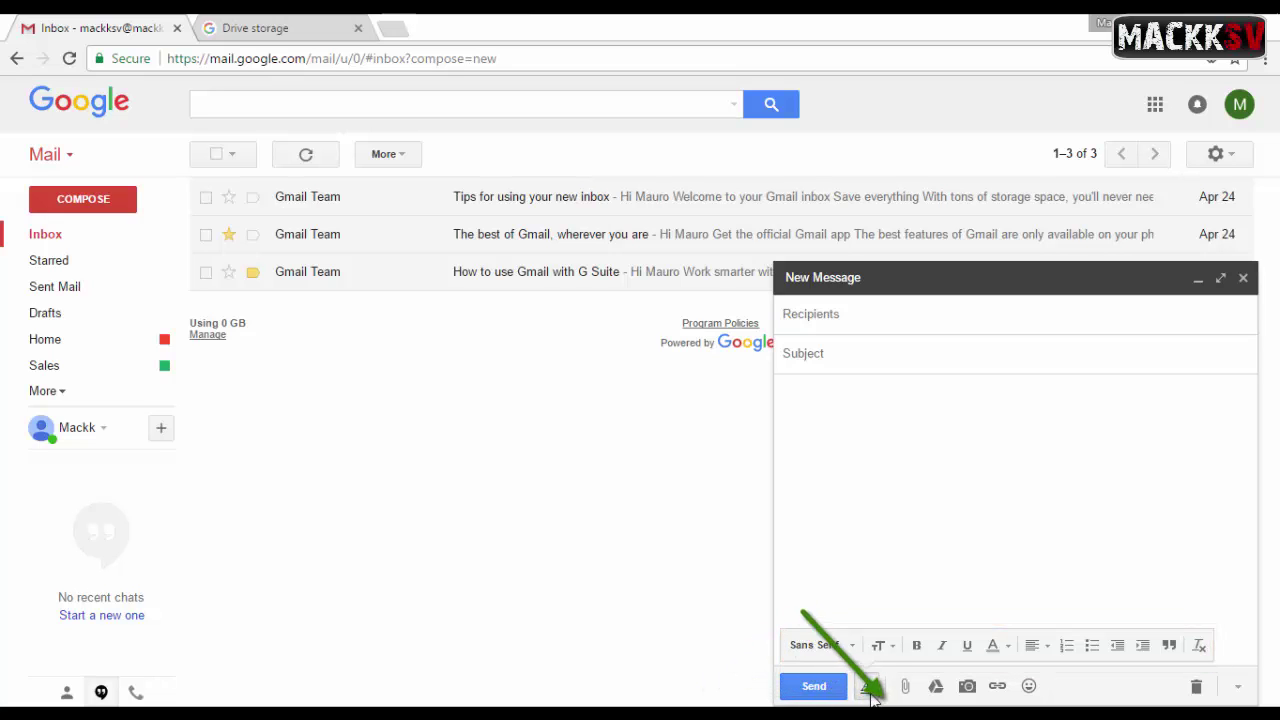
left_click(867, 688)
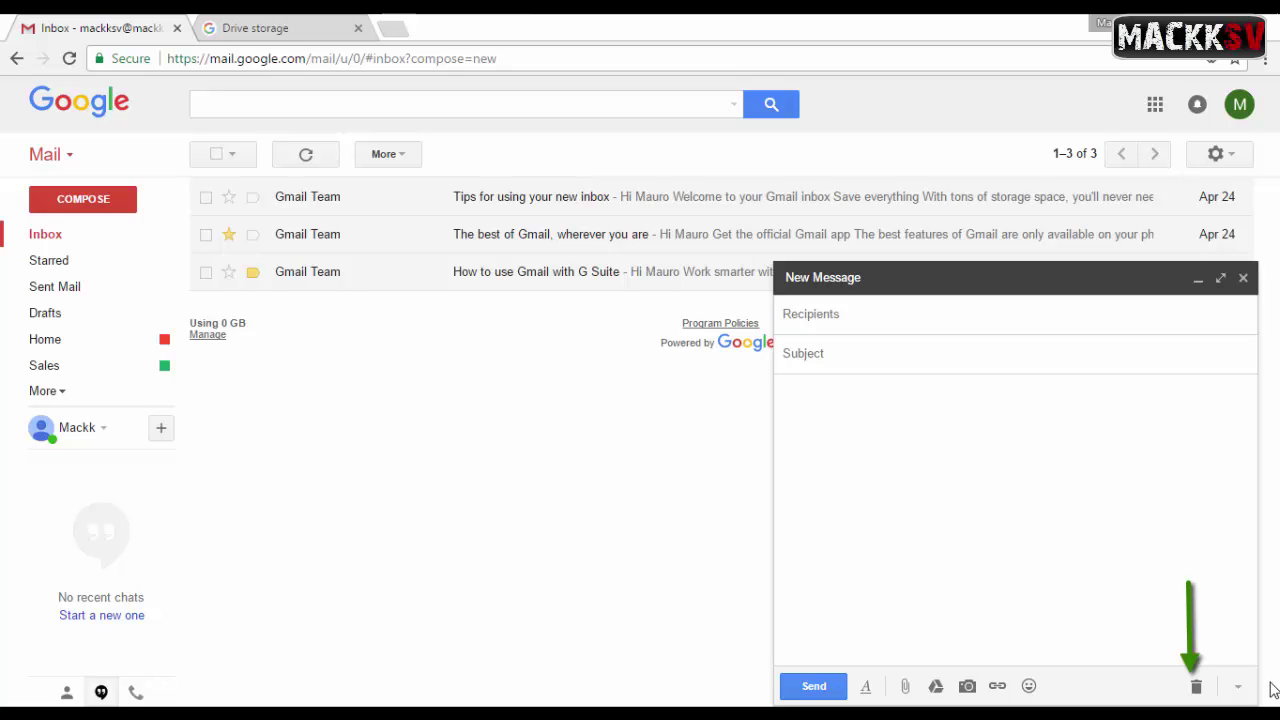
left_click(1238, 687)
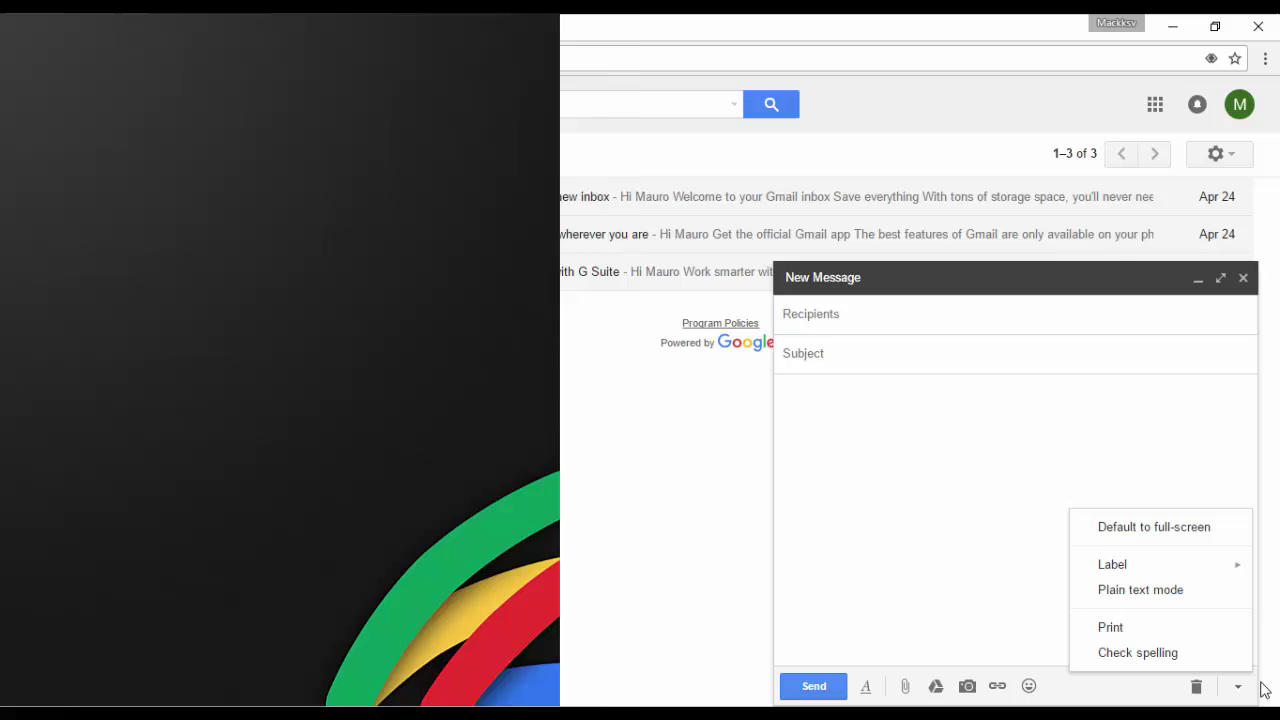
left_click(1261, 684)
left_click(1197, 686)
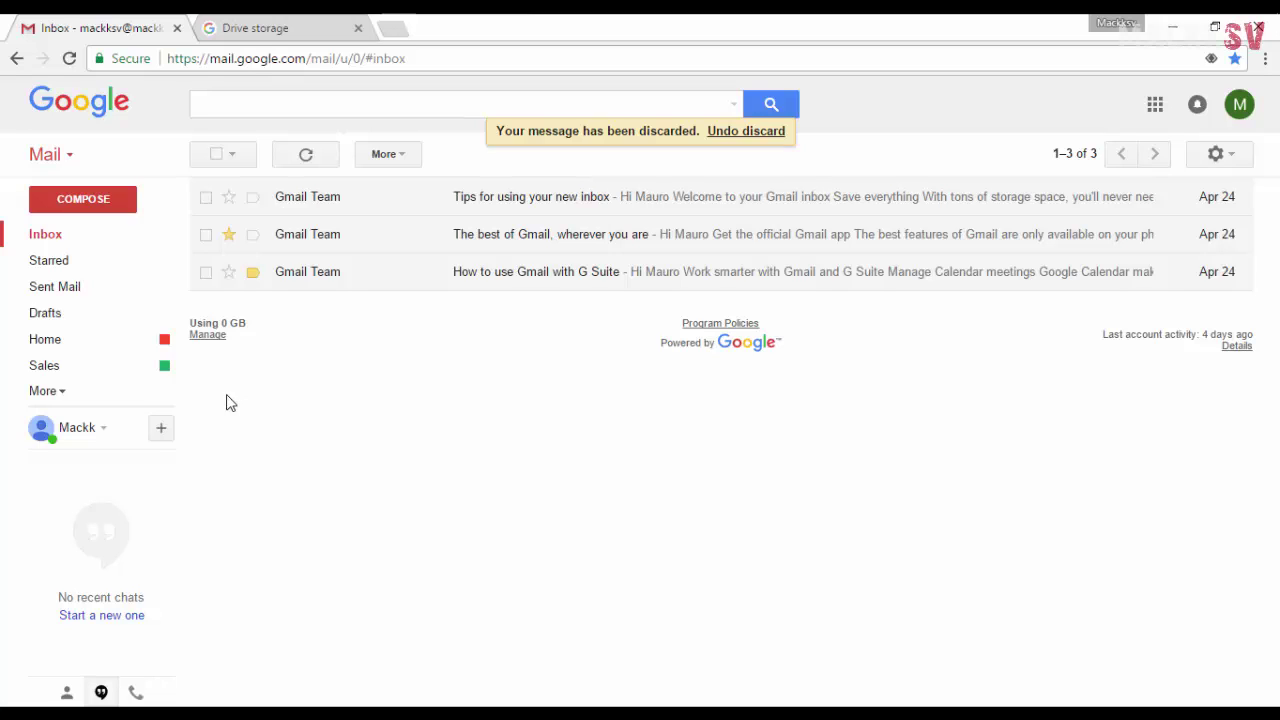
Expand the sidebar's More list to show all folders and labels
left_click(57, 393)
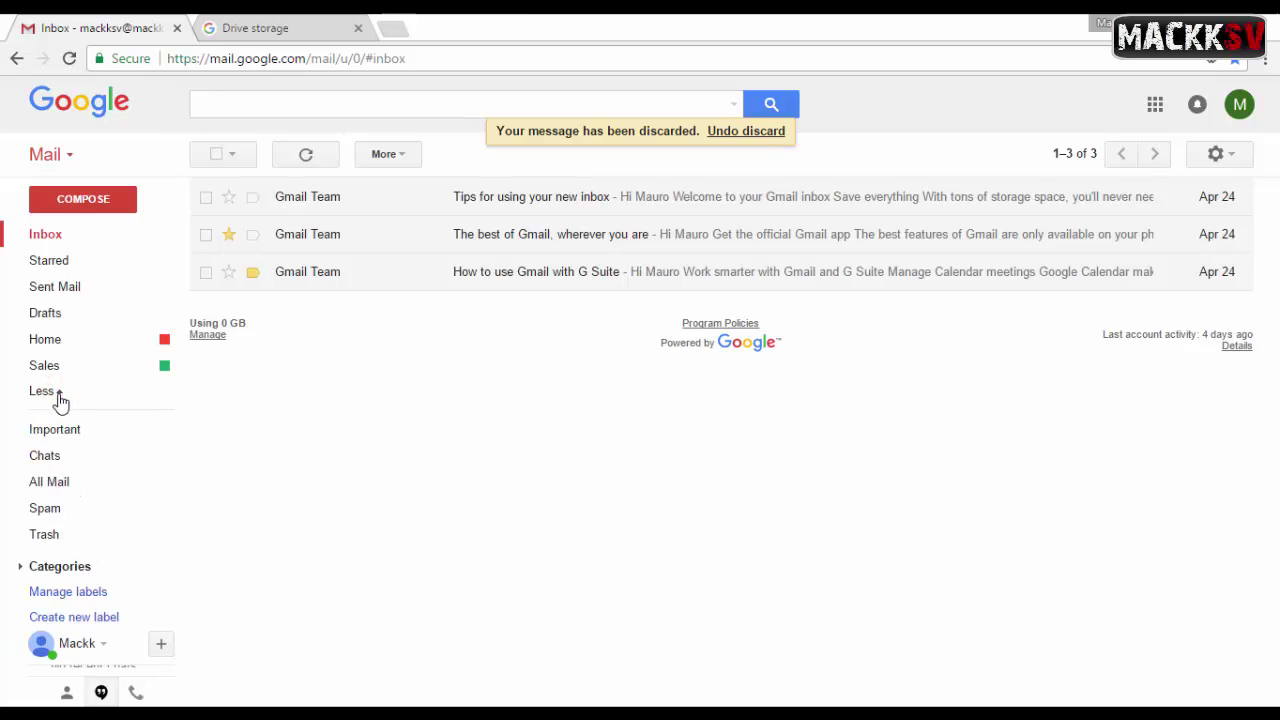
Create a top-level label named 'Test', briefly checking the Nest label under option
left_click(100, 619)
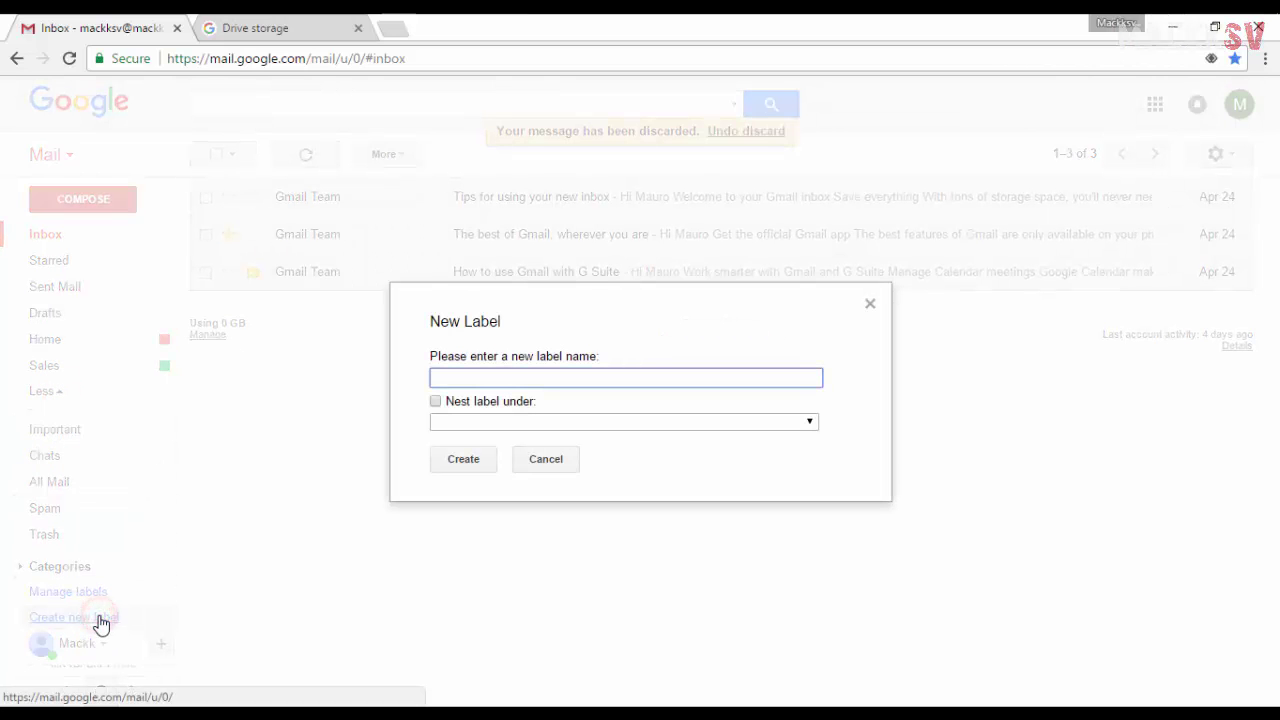
type("Test")
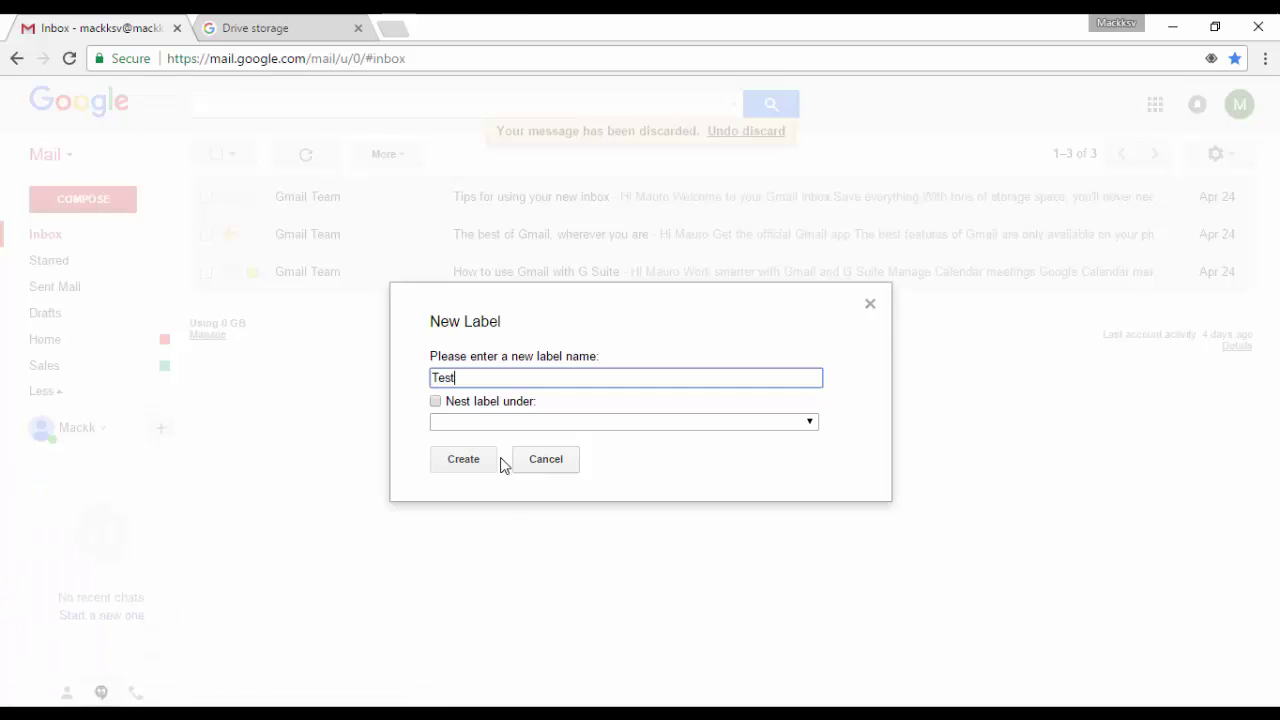
left_click(435, 401)
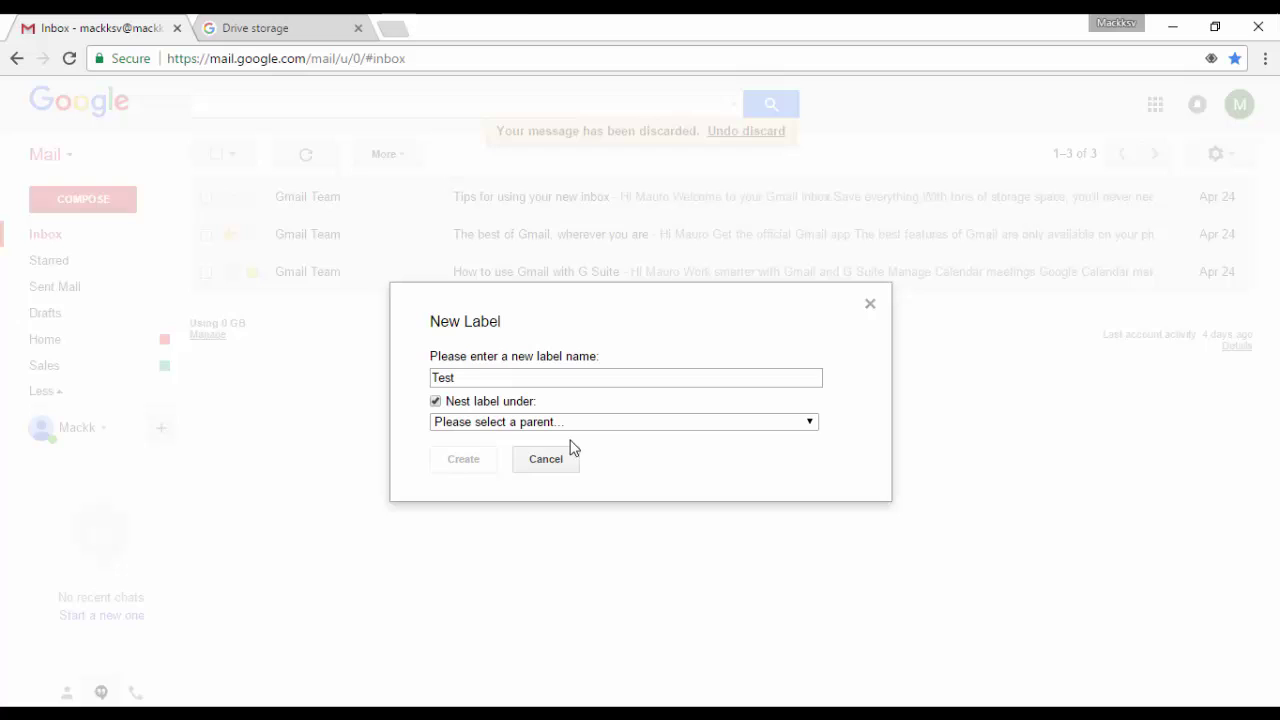
left_click(604, 428)
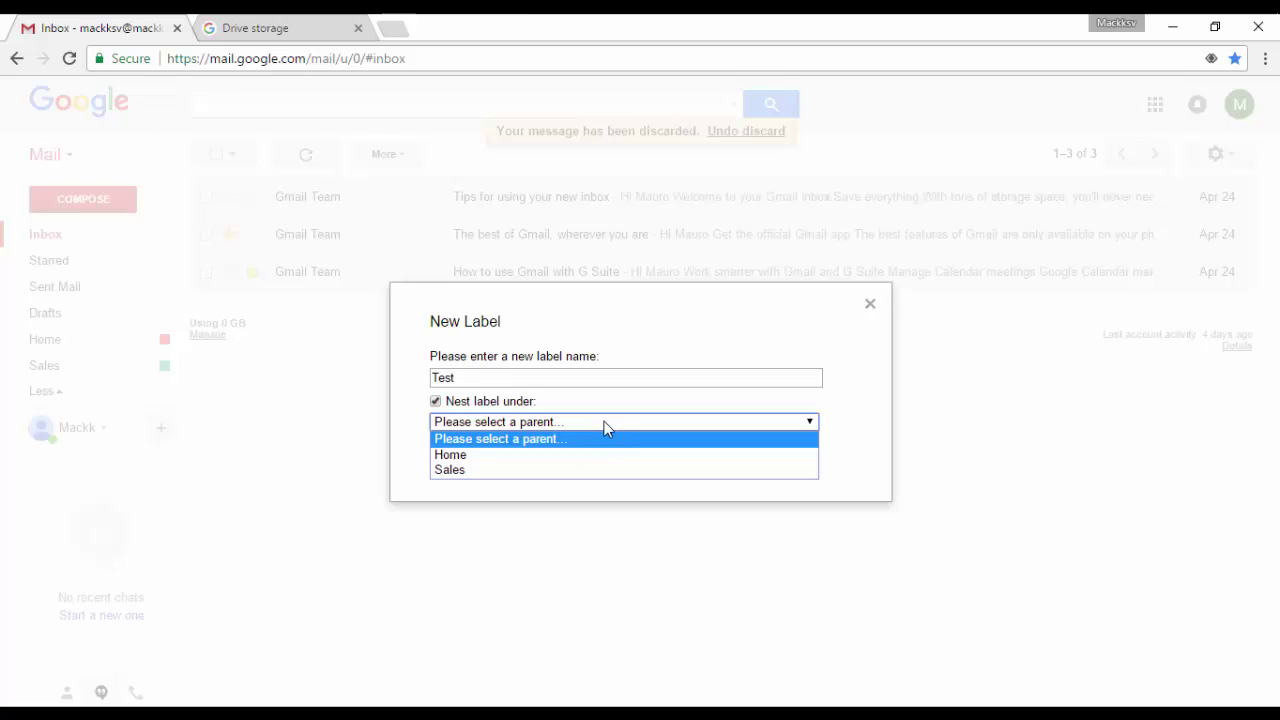
left_click(435, 401)
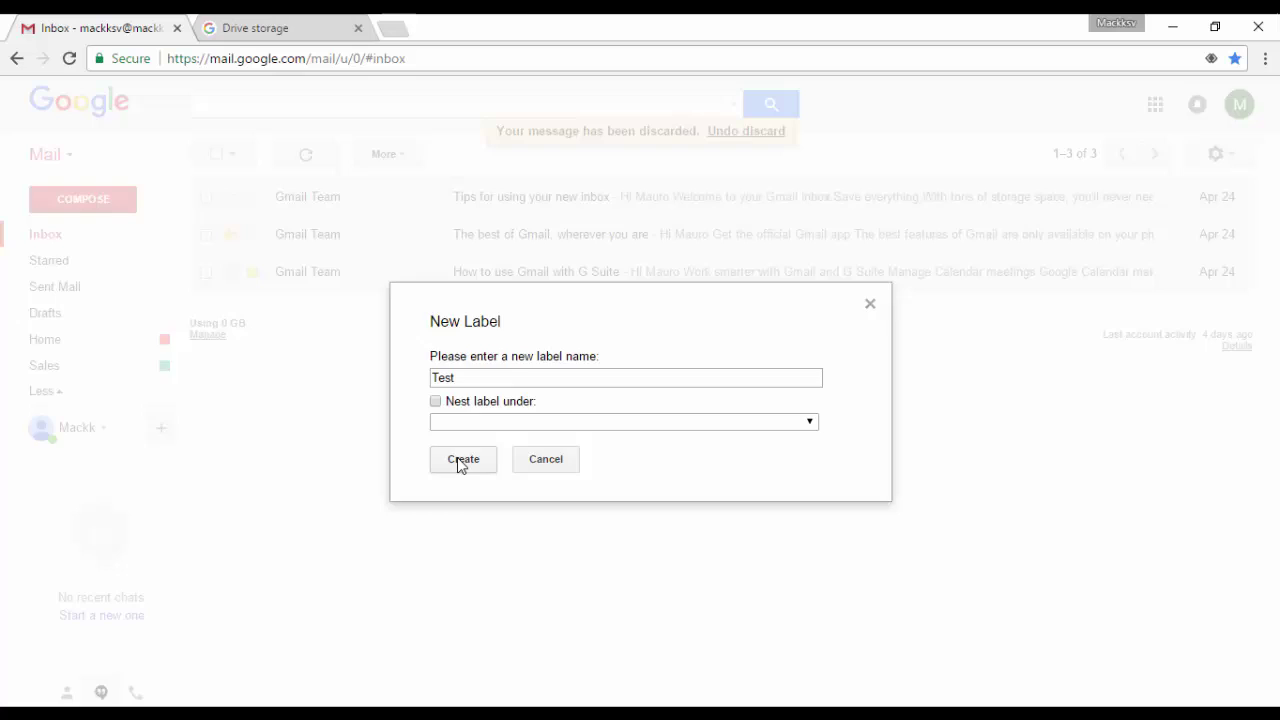
left_click(462, 461)
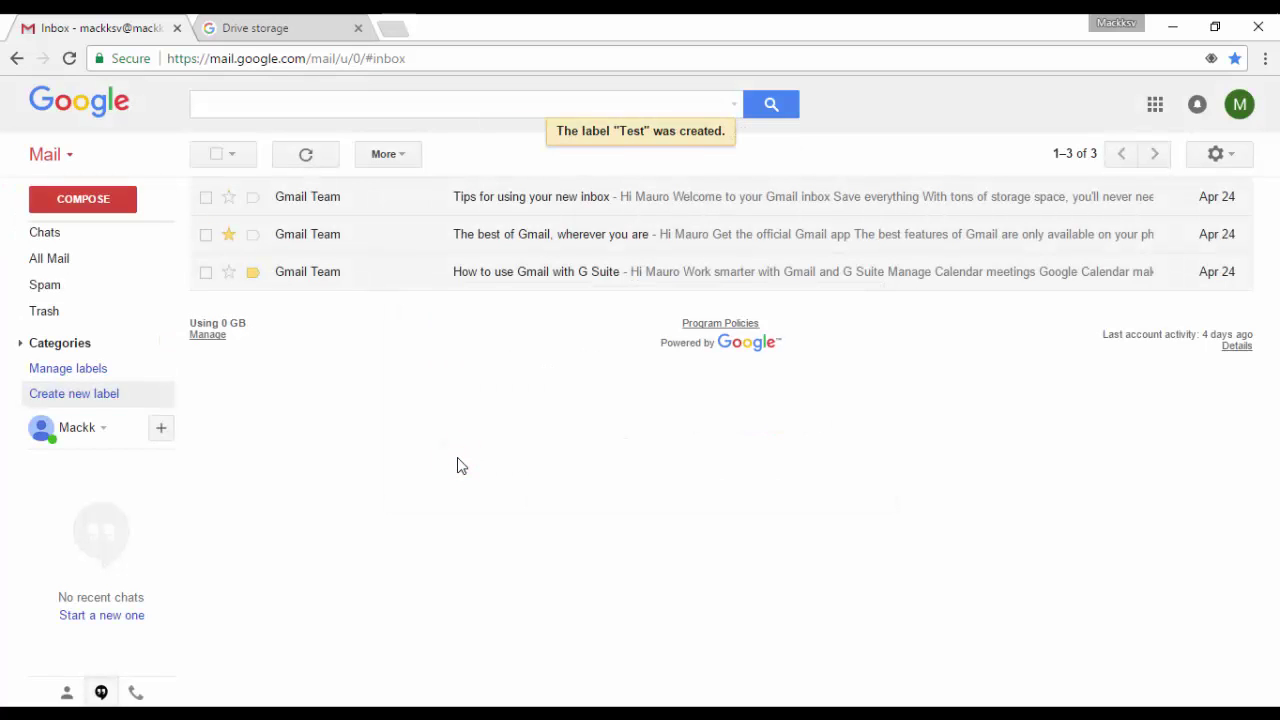
Assign the Test label a light pink colour from its label menu
scroll(88, 306, "up", 3)
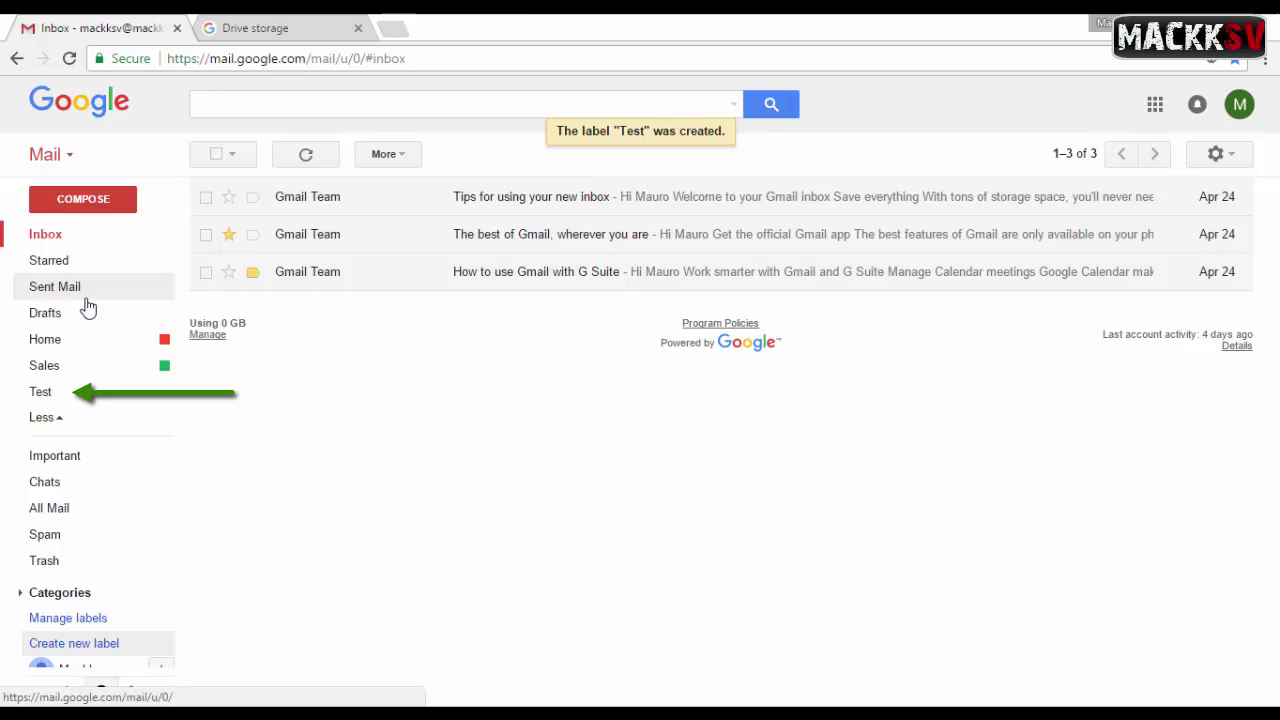
left_click(168, 397)
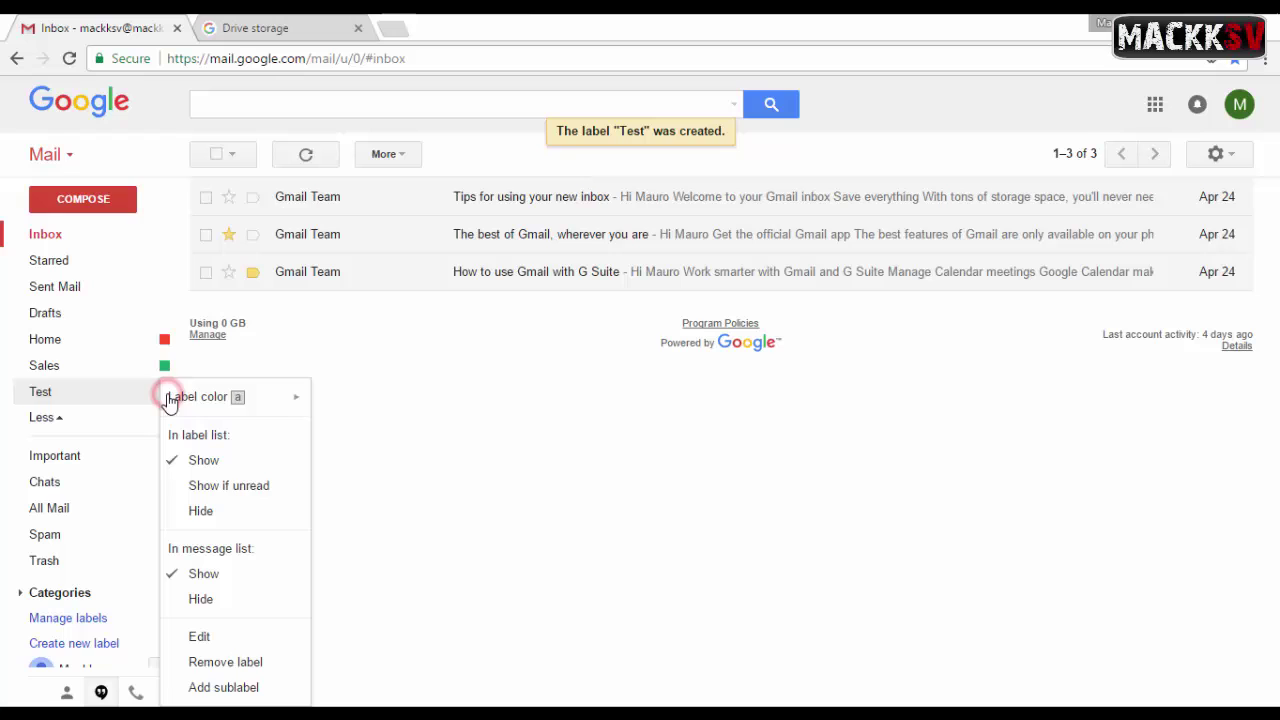
left_click(298, 397)
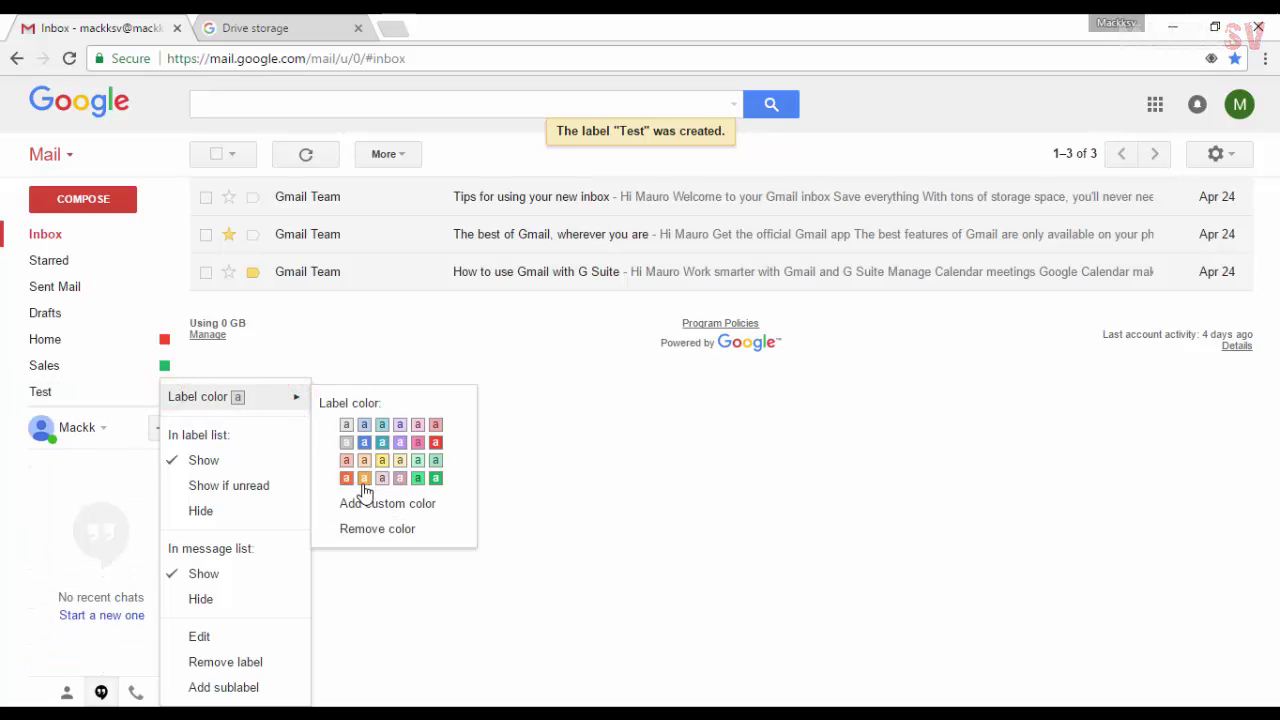
left_click(399, 487)
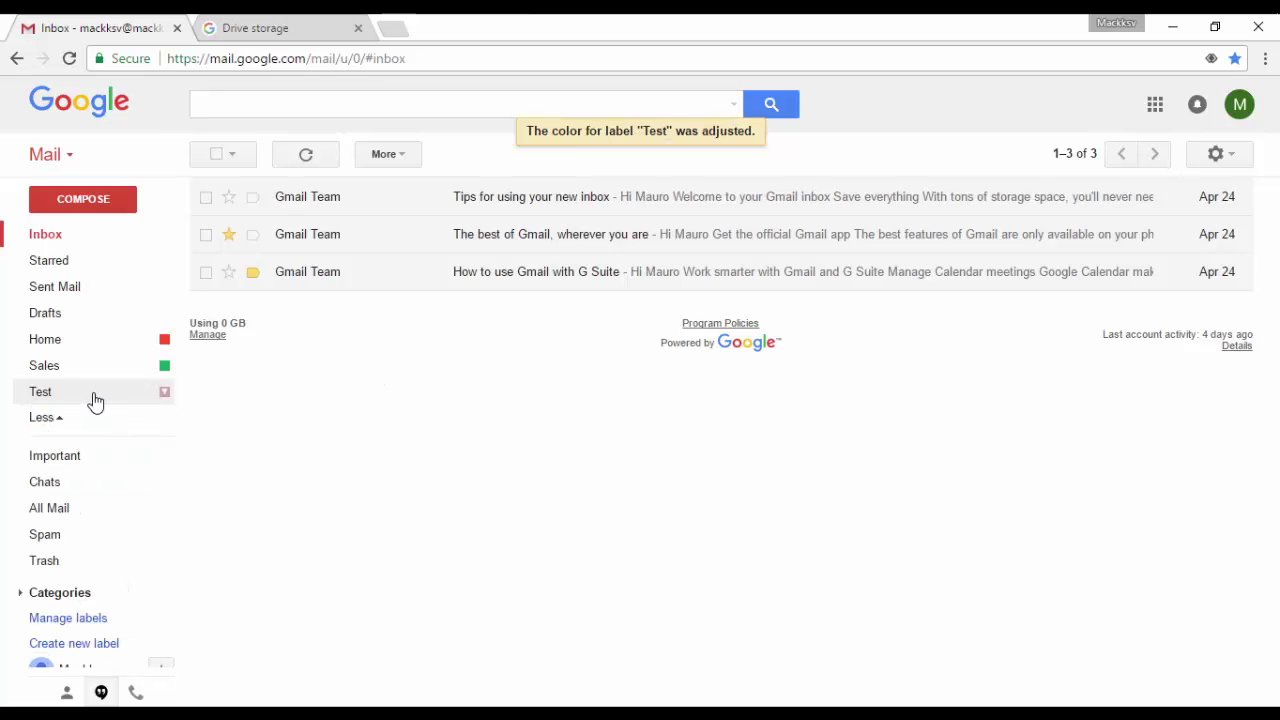
Label the Tips message Test, Sales and Home, move 'The best of Gmail' to Sales, view Sales
left_click_drag(95, 400, 365, 198)
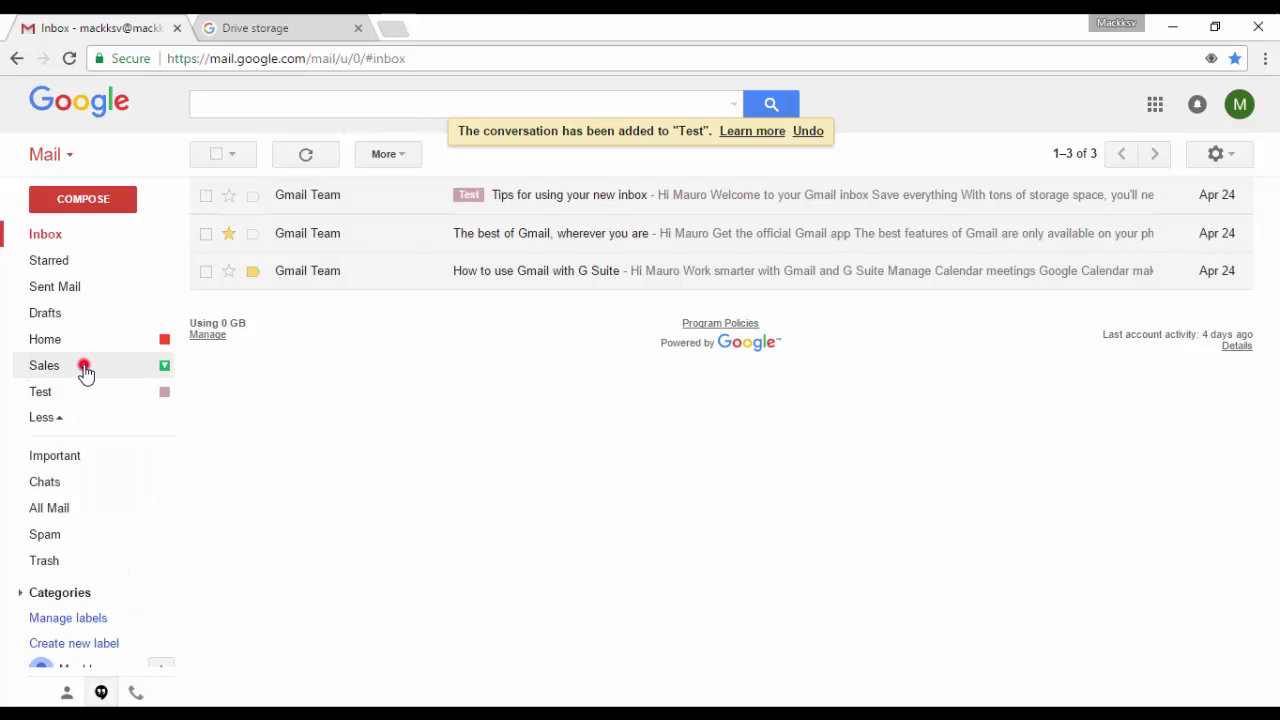
mouse_move(83, 365)
left_mouse_down()
mouse_move(448, 235)
mouse_move(495, 196)
left_mouse_up()
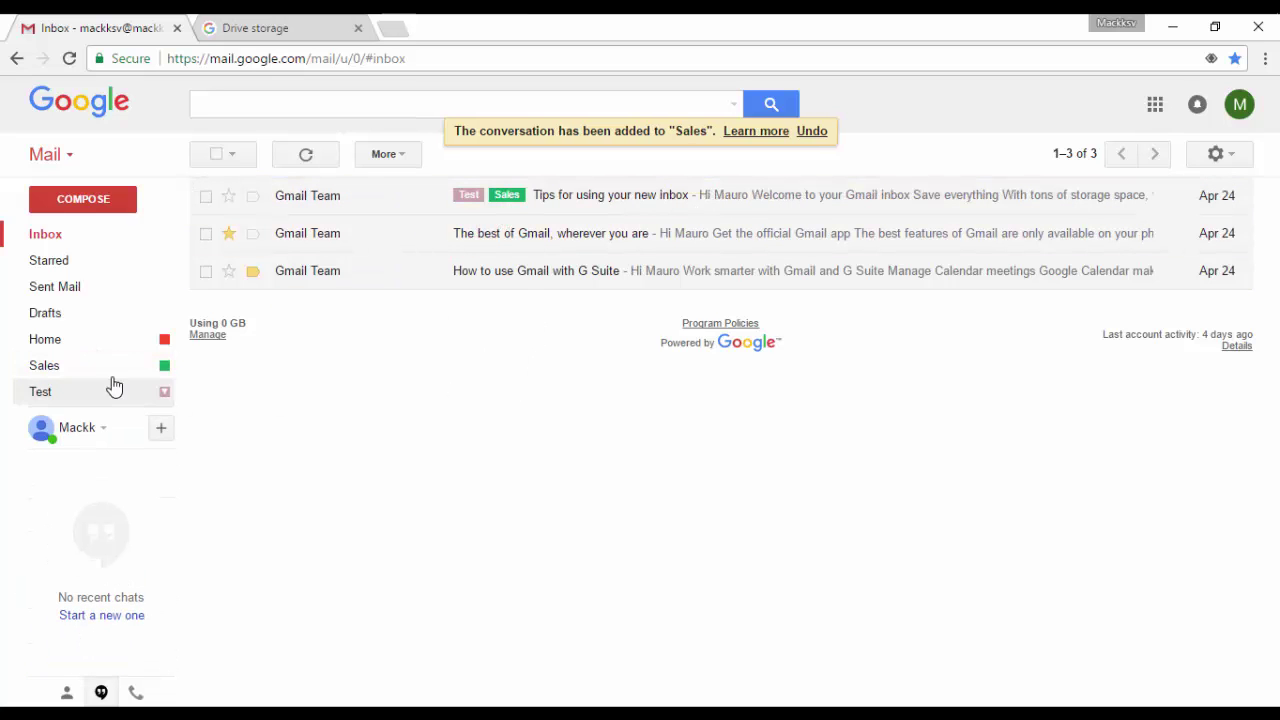
mouse_move(97, 349)
left_mouse_down()
mouse_move(594, 222)
mouse_move(595, 198)
left_mouse_up()
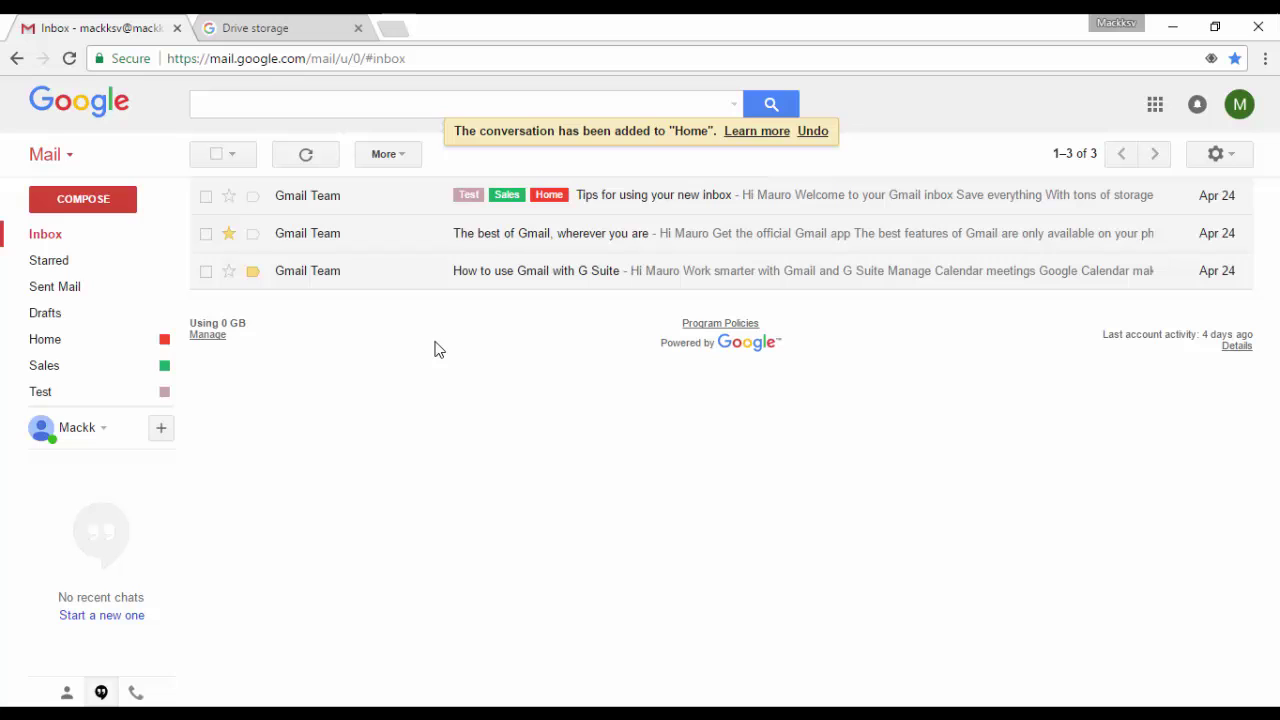
left_click_drag(397, 241, 86, 367)
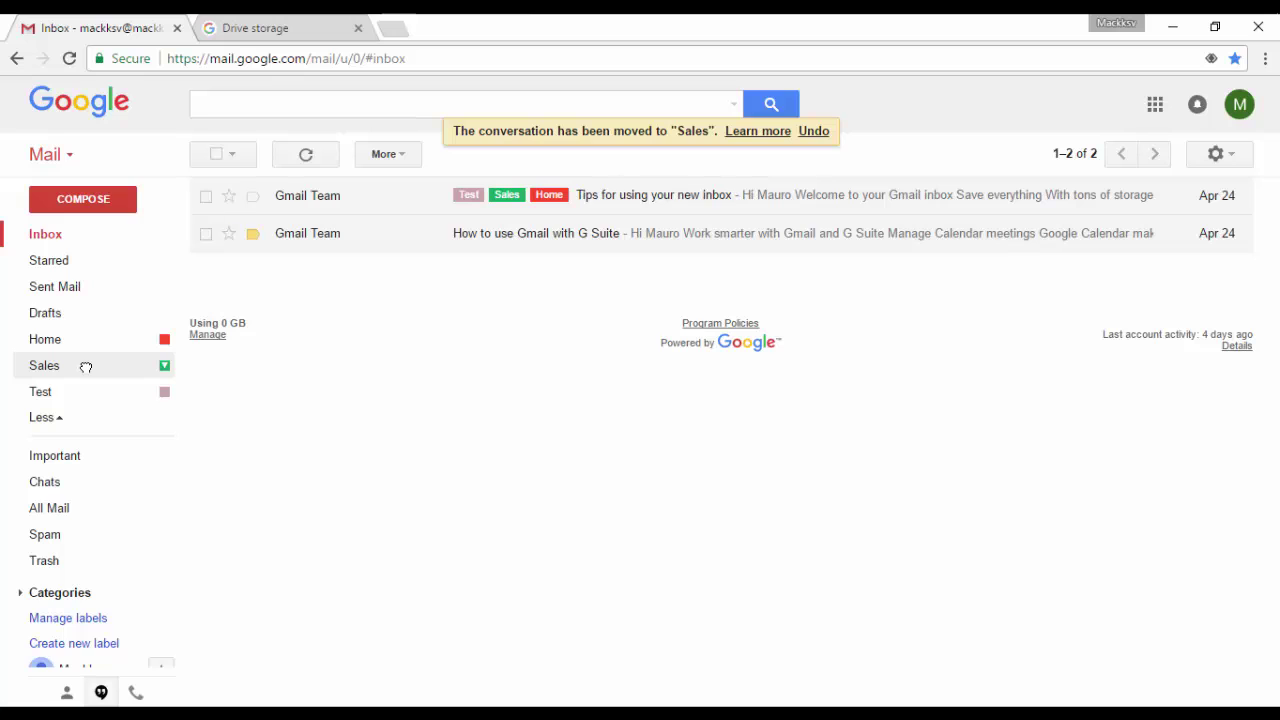
left_click(86, 366)
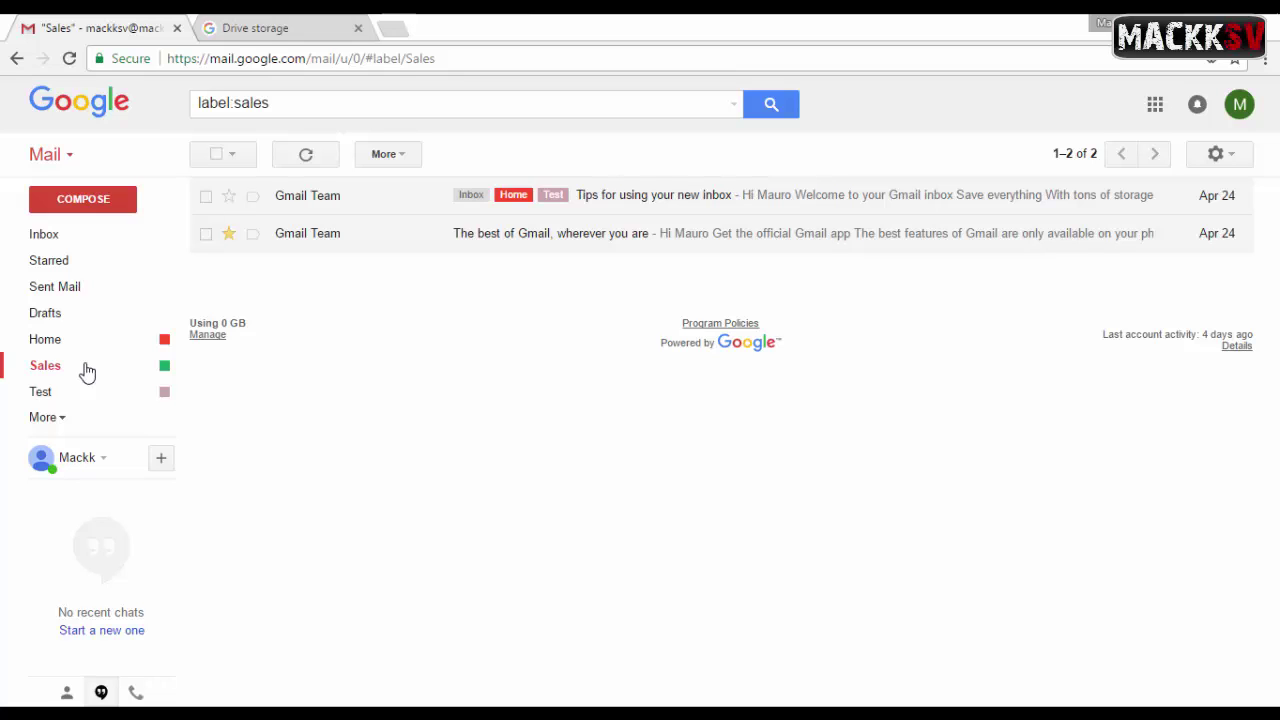
Remove the Sales and Test labels from the 'Tips for using your new inbox' conversation
left_click(206, 196)
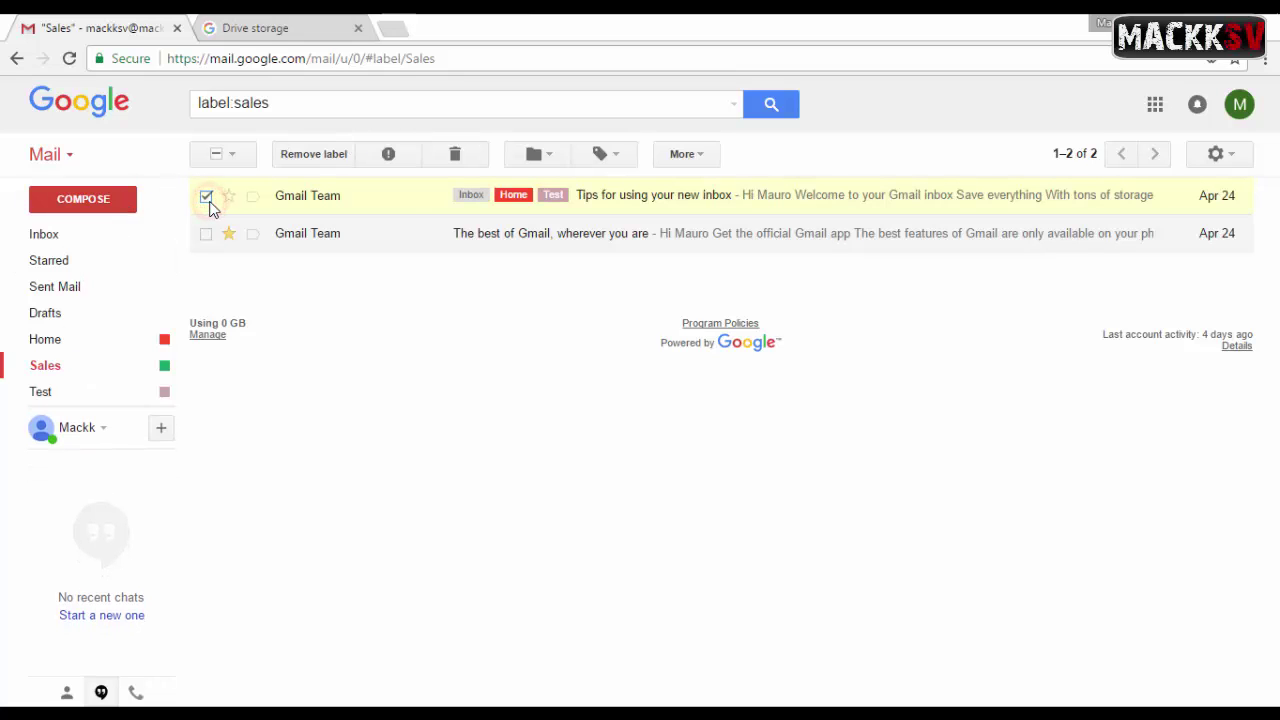
left_click(614, 158)
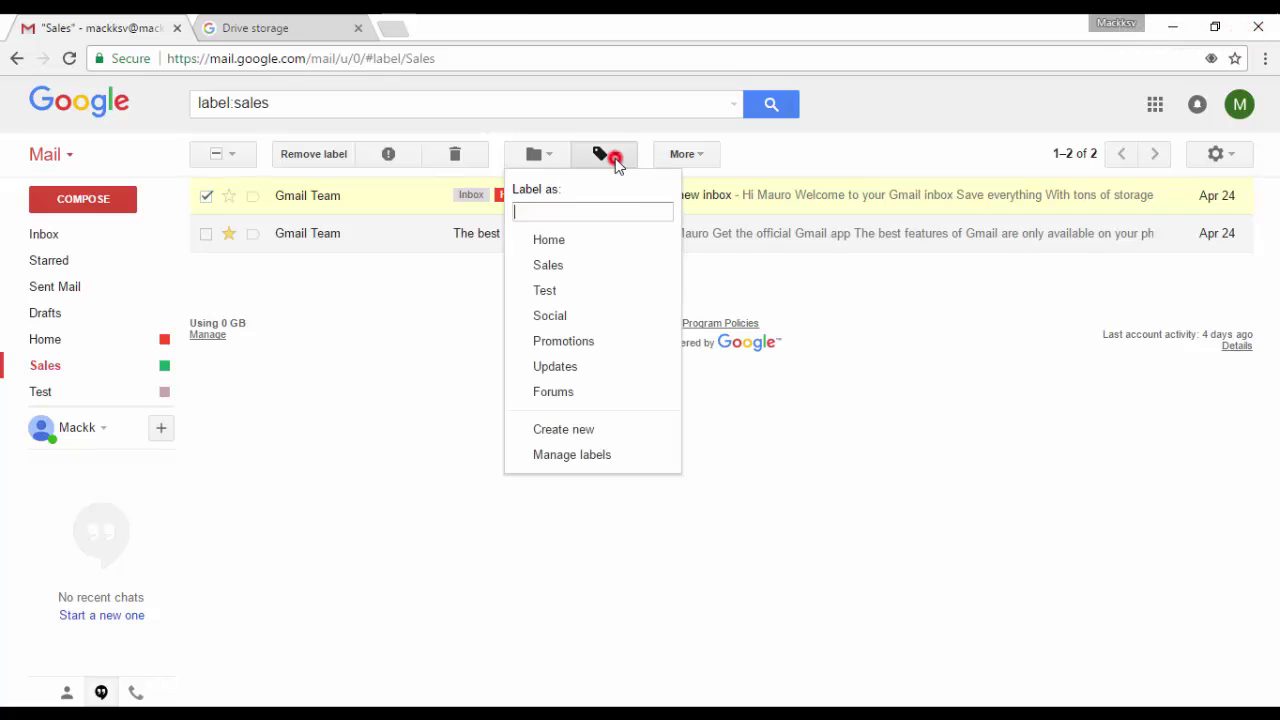
left_click(517, 265)
left_click(517, 290)
left_click(547, 433)
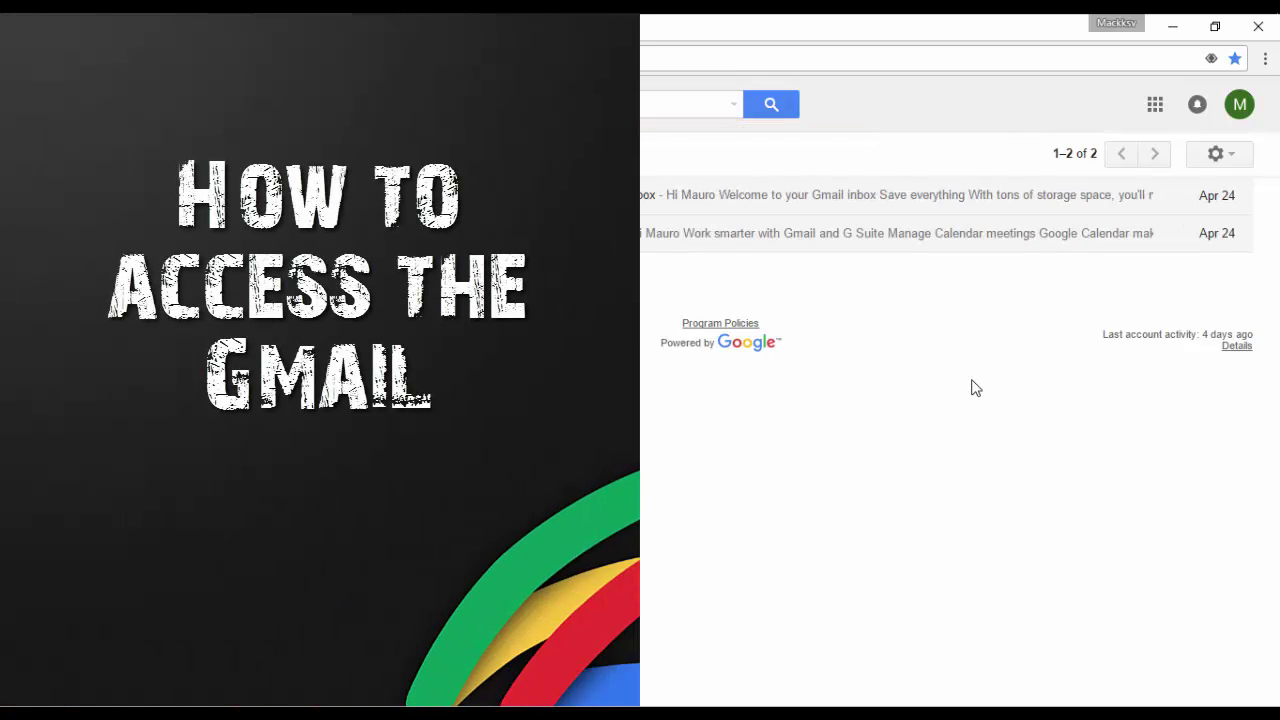
Open Gmail Settings from the gear menu
left_click(1227, 162)
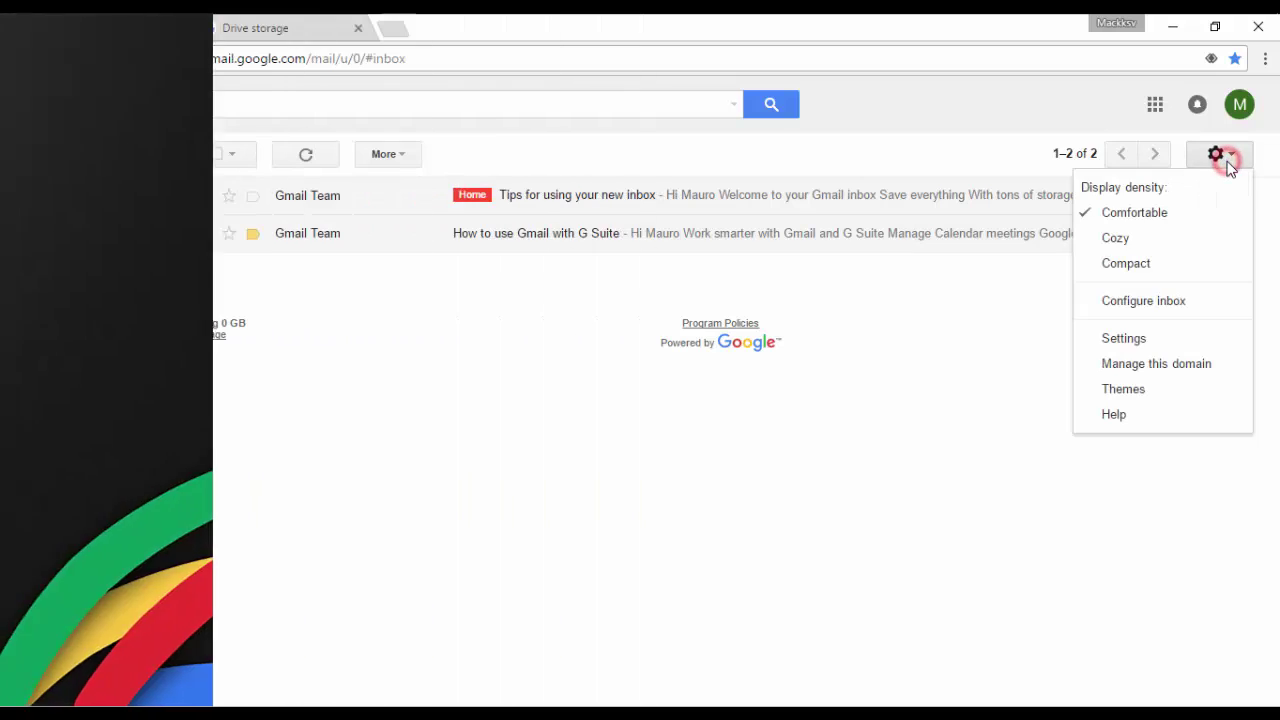
left_click(1170, 340)
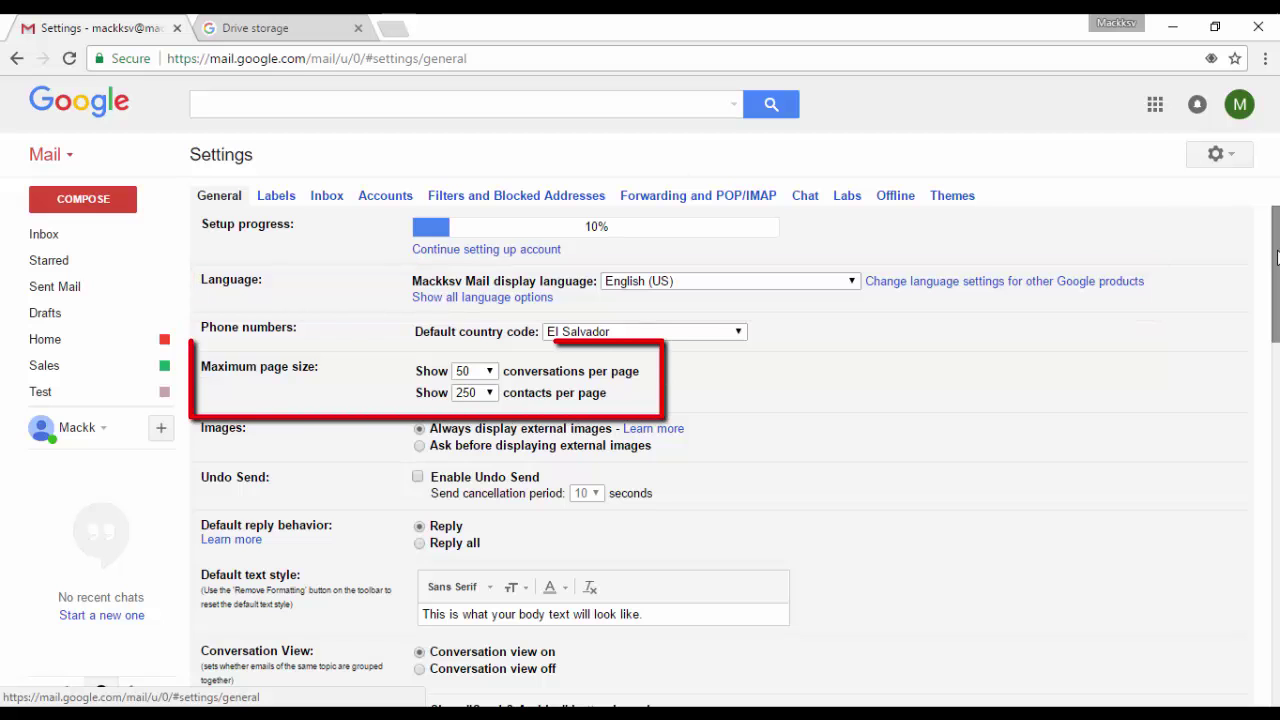
Select 'Vacation responder on' in the General settings, leaving subject and message empty
scroll(1276, 258, "down", 2)
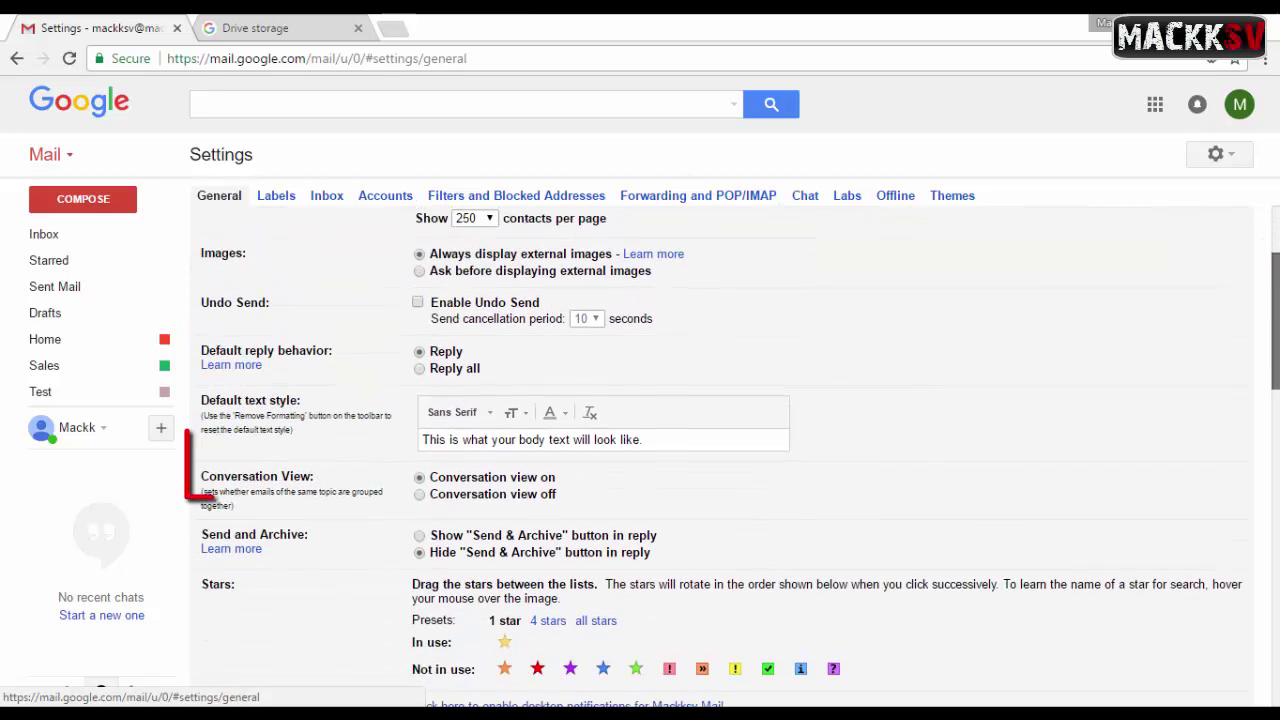
scroll(732, 457, "down", 2)
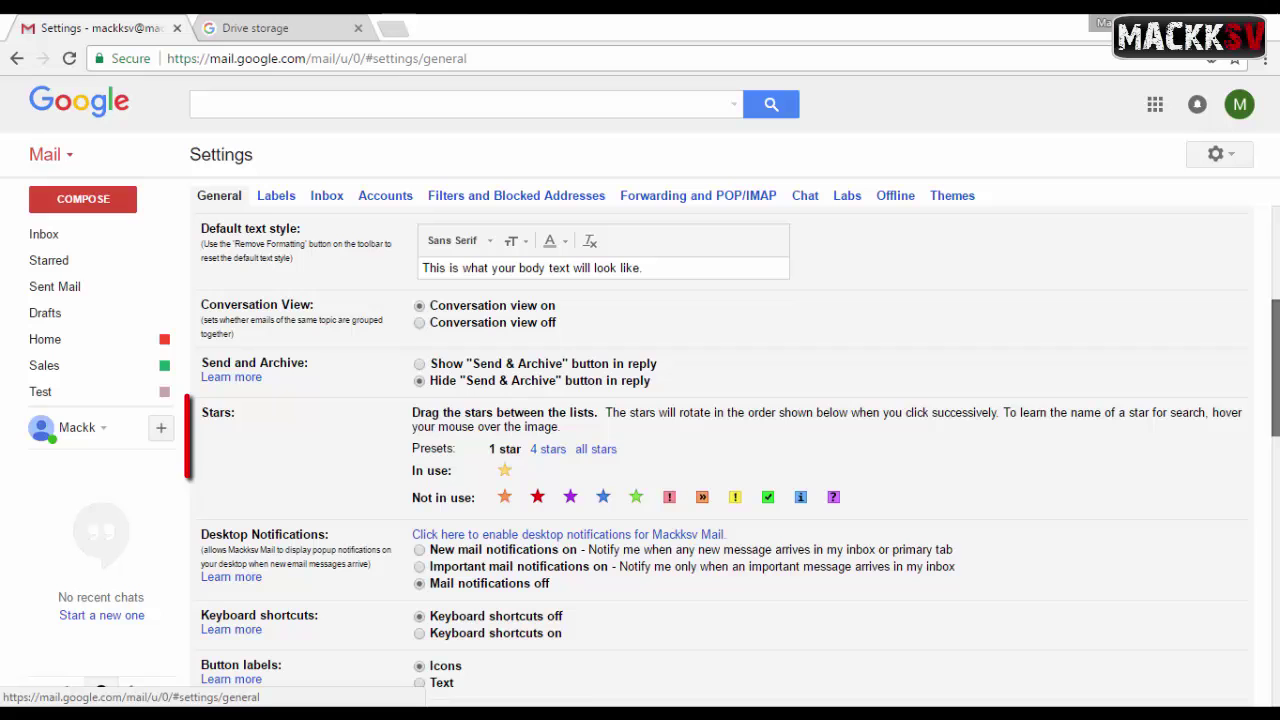
scroll(730, 450, "down", 1)
scroll(730, 450, "down", 1)
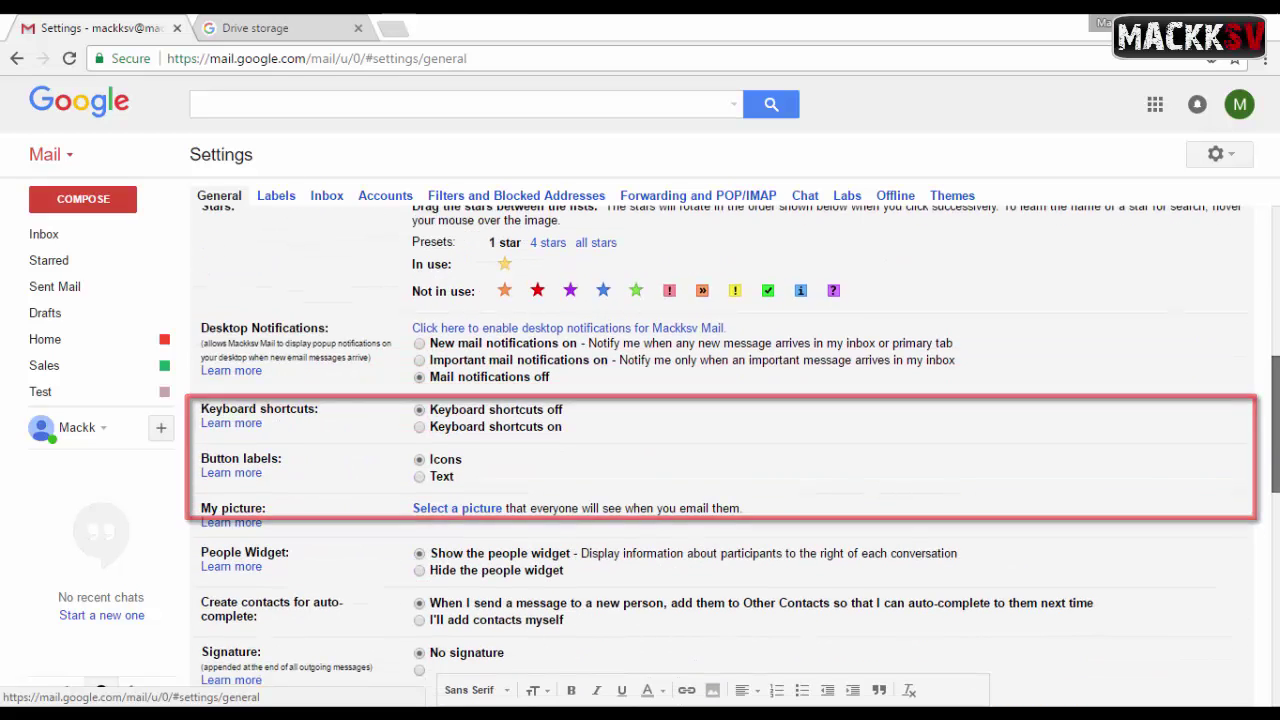
scroll(730, 450, "down", 2)
scroll(720, 450, "down", 1)
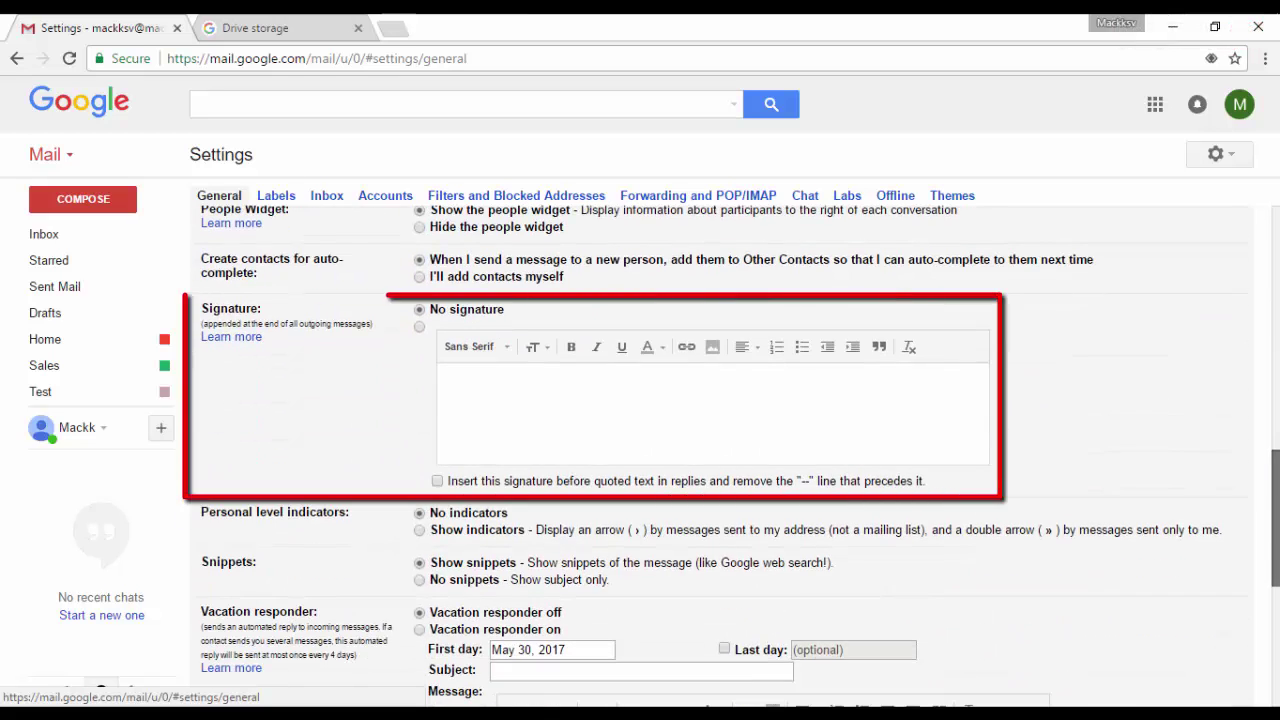
scroll(720, 450, "down", 3)
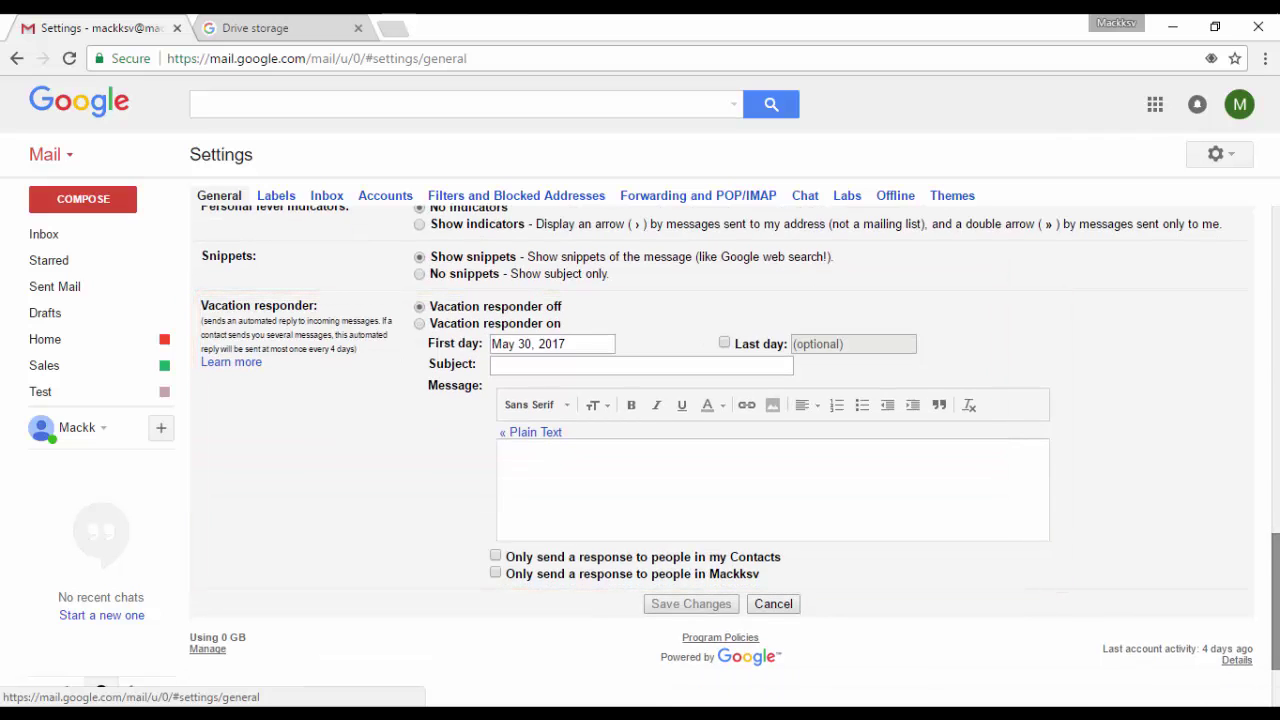
left_click(457, 324)
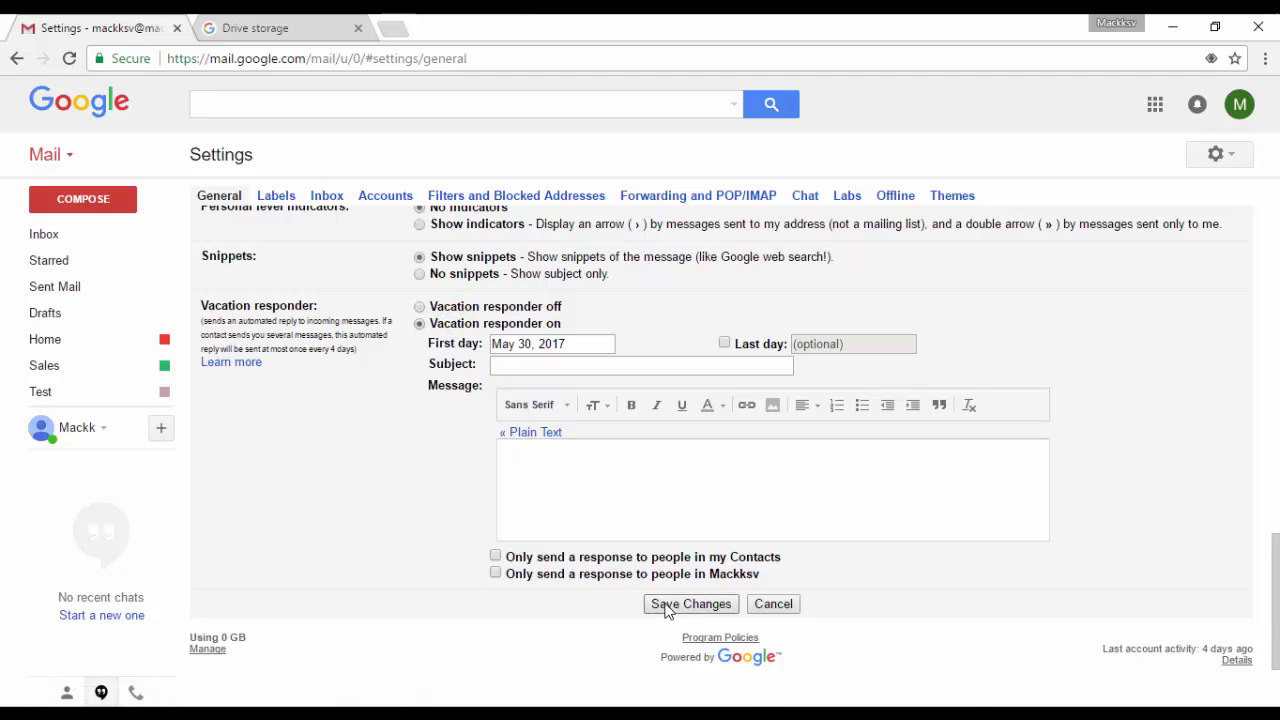